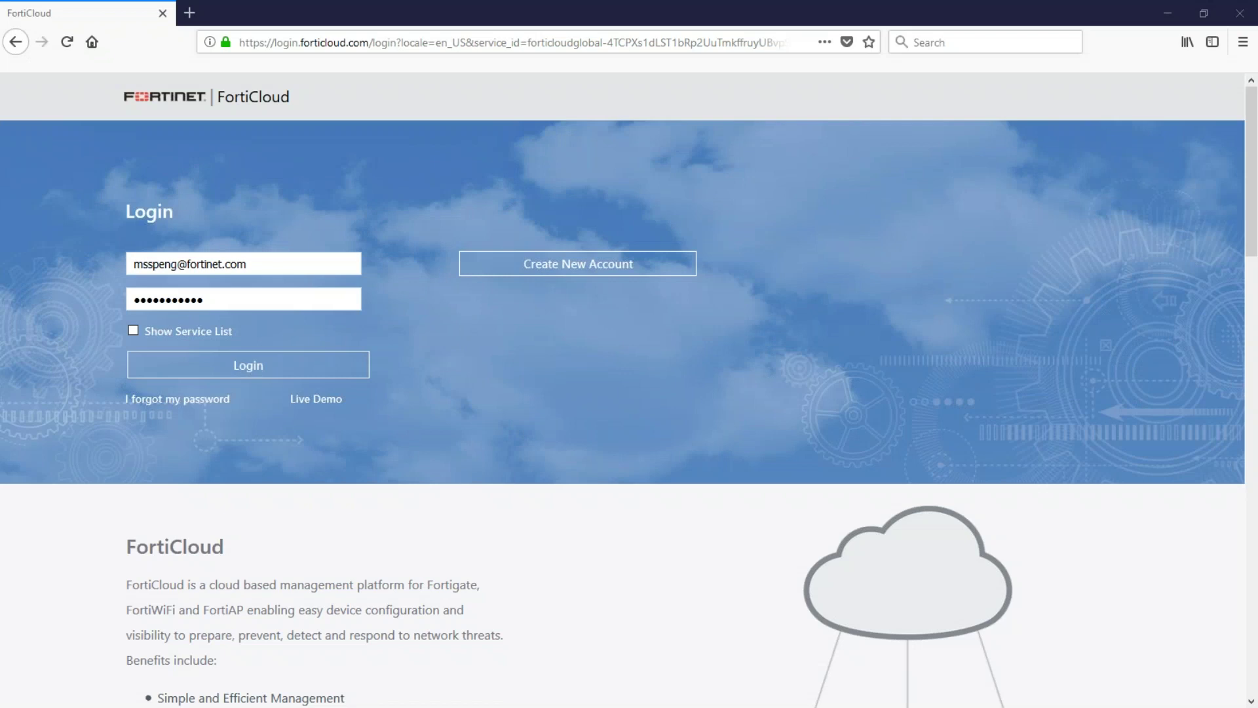
Submit the login credentials to reach the FortiGate inventory with its customer groups
{"action": "left_click", "coordinate": [248, 383]}
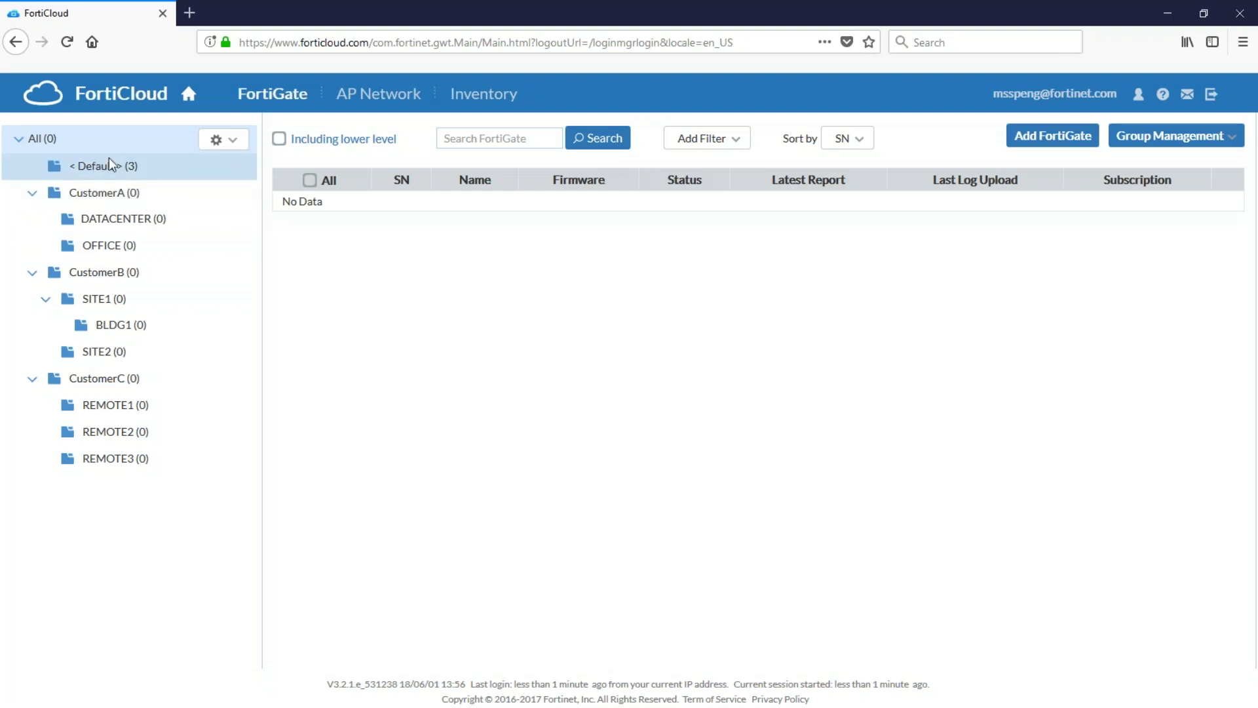
Open the Add Sub Account form from the All gear menu and cancel it without entries
{"action": "left_click", "coordinate": [221, 146]}
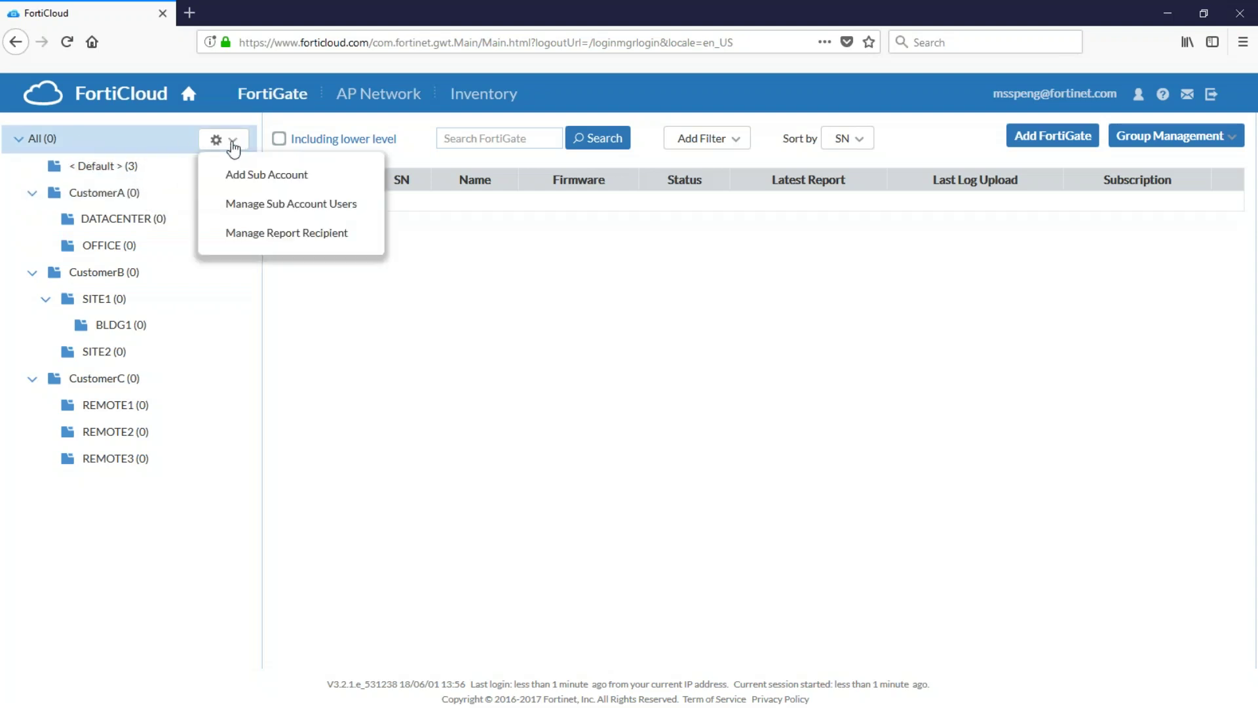
{"action": "left_click", "coordinate": [259, 177]}
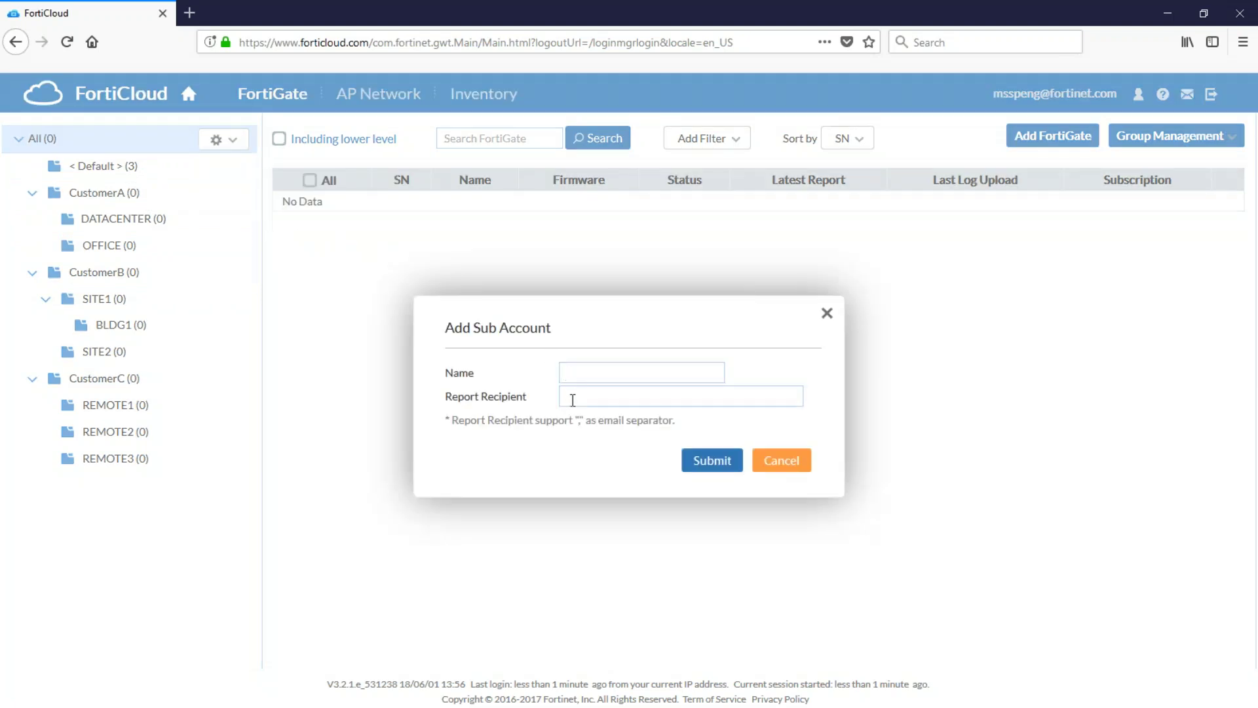
{"action": "left_click", "coordinate": [794, 460]}
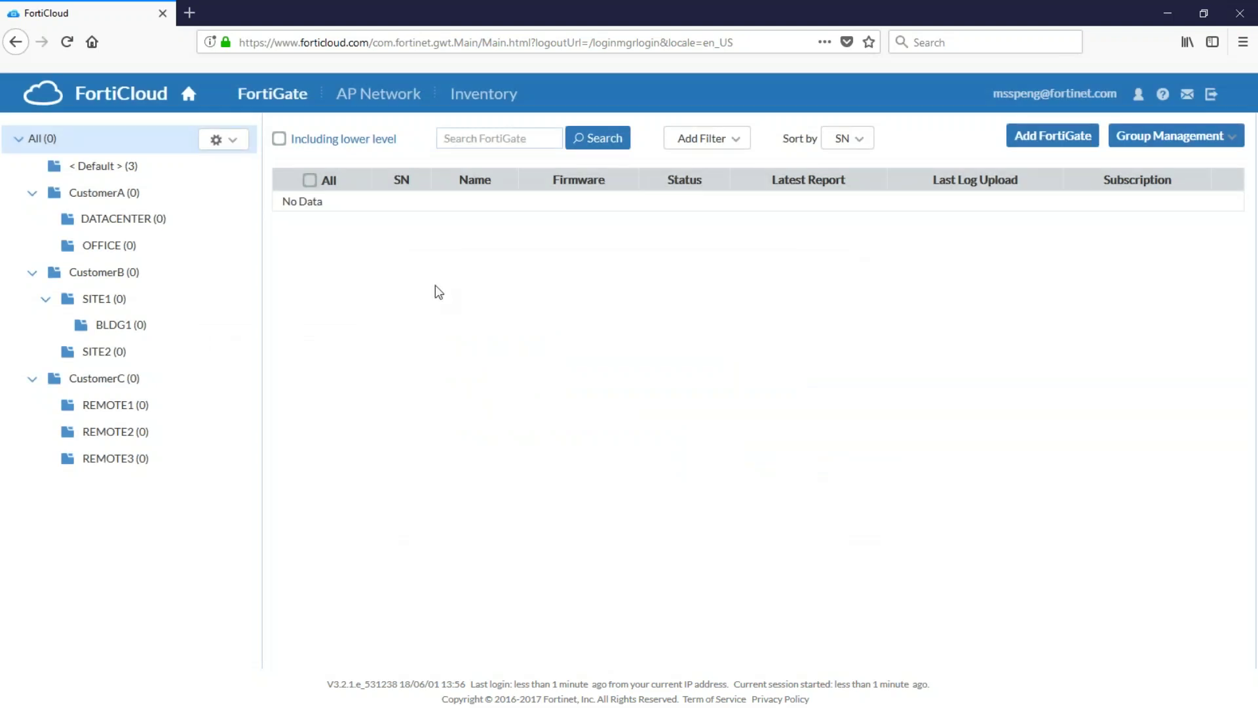
{"action": "left_click", "coordinate": [101, 189]}
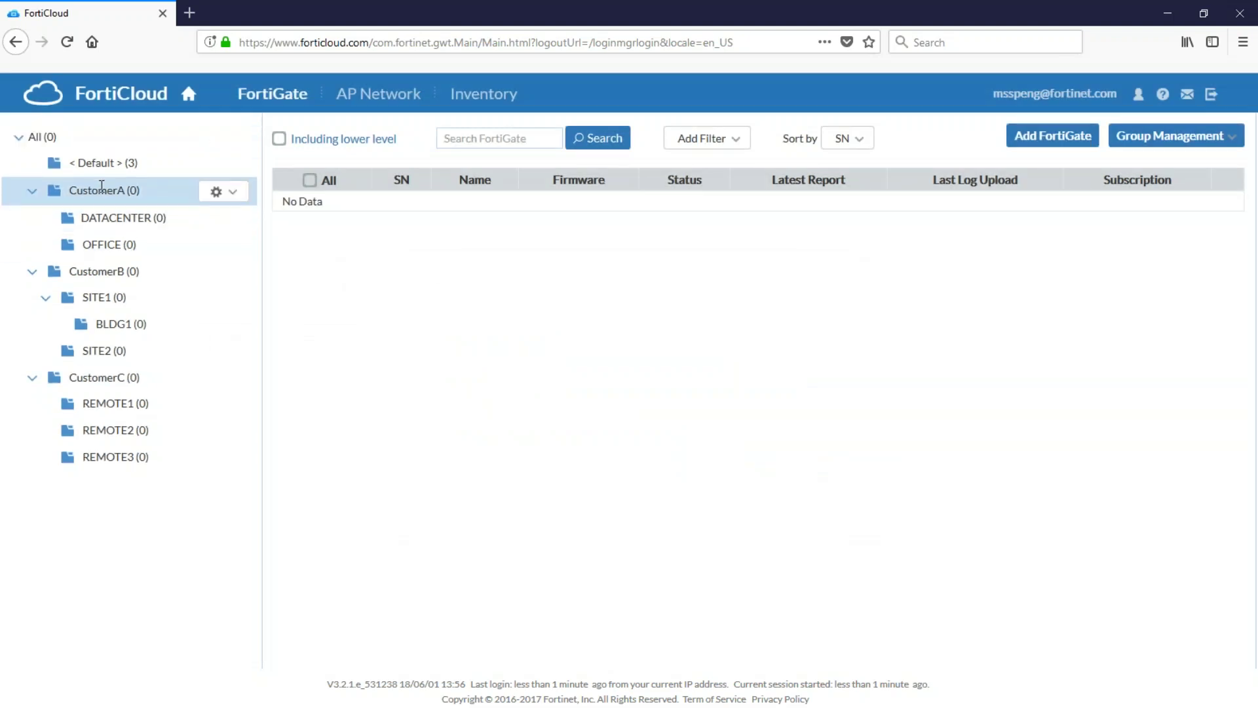
{"action": "left_click", "coordinate": [233, 192]}
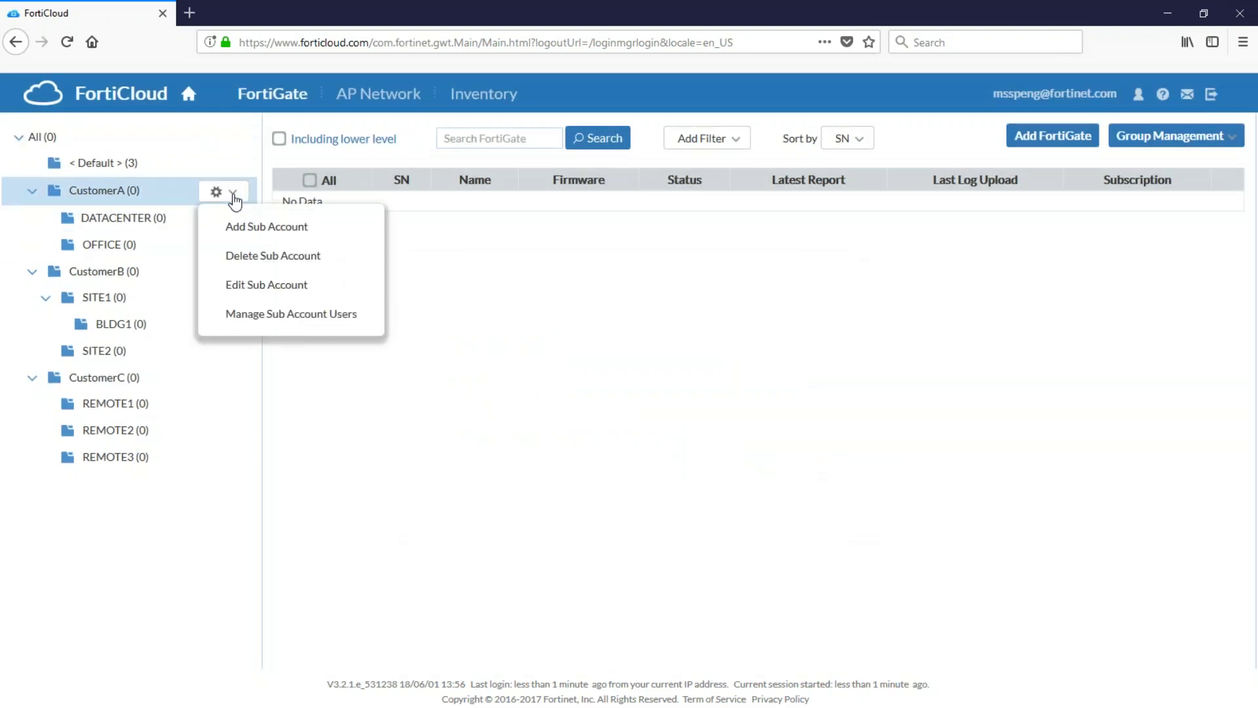
{"action": "left_click", "coordinate": [274, 315]}
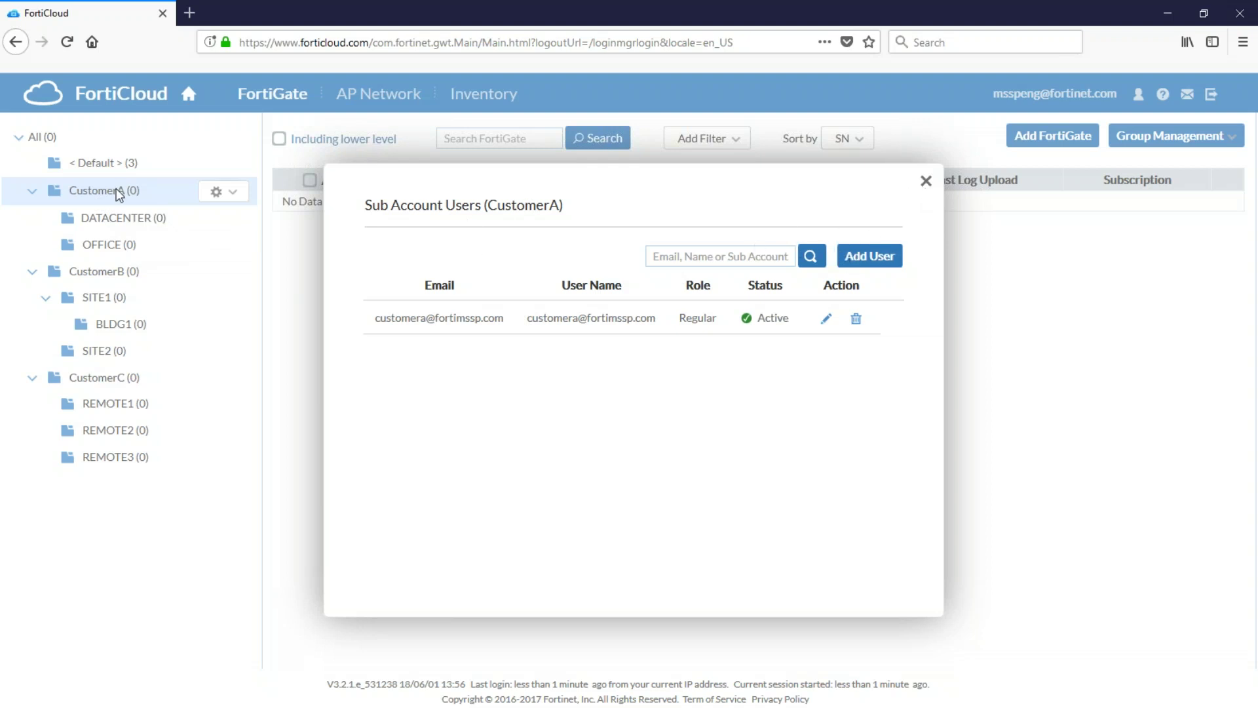
{"action": "left_click", "coordinate": [860, 257]}
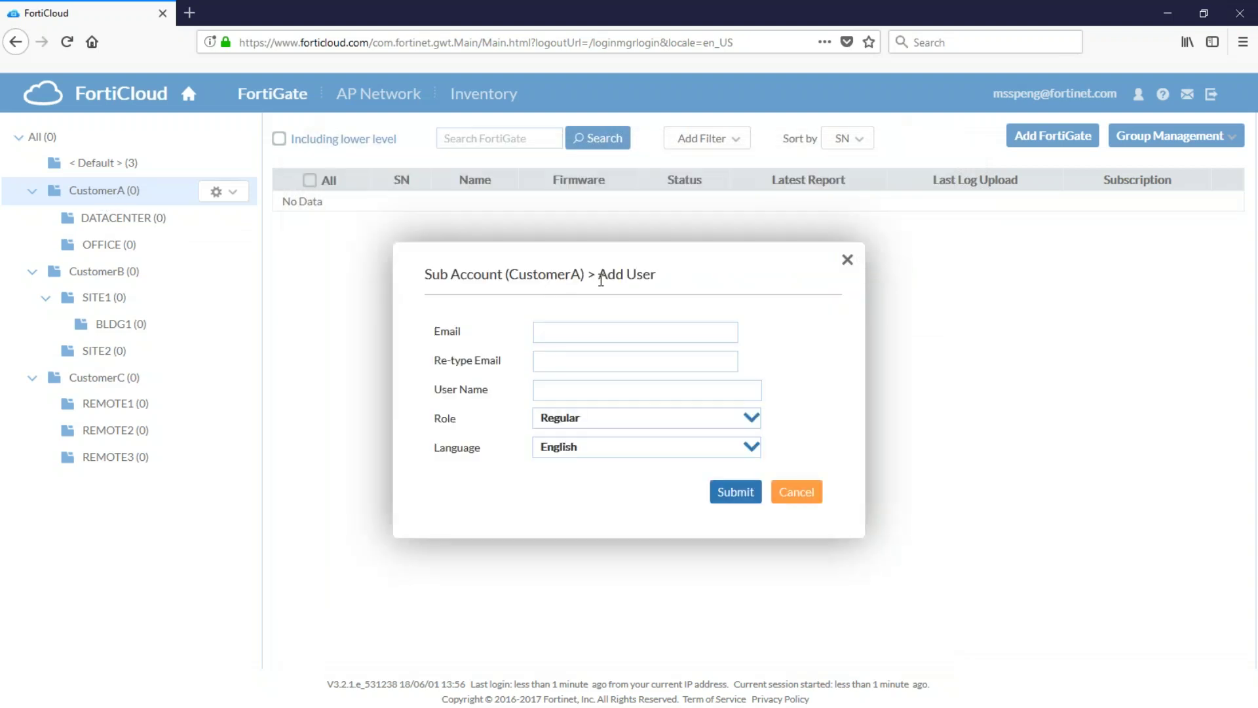
{"action": "left_click", "coordinate": [791, 493]}
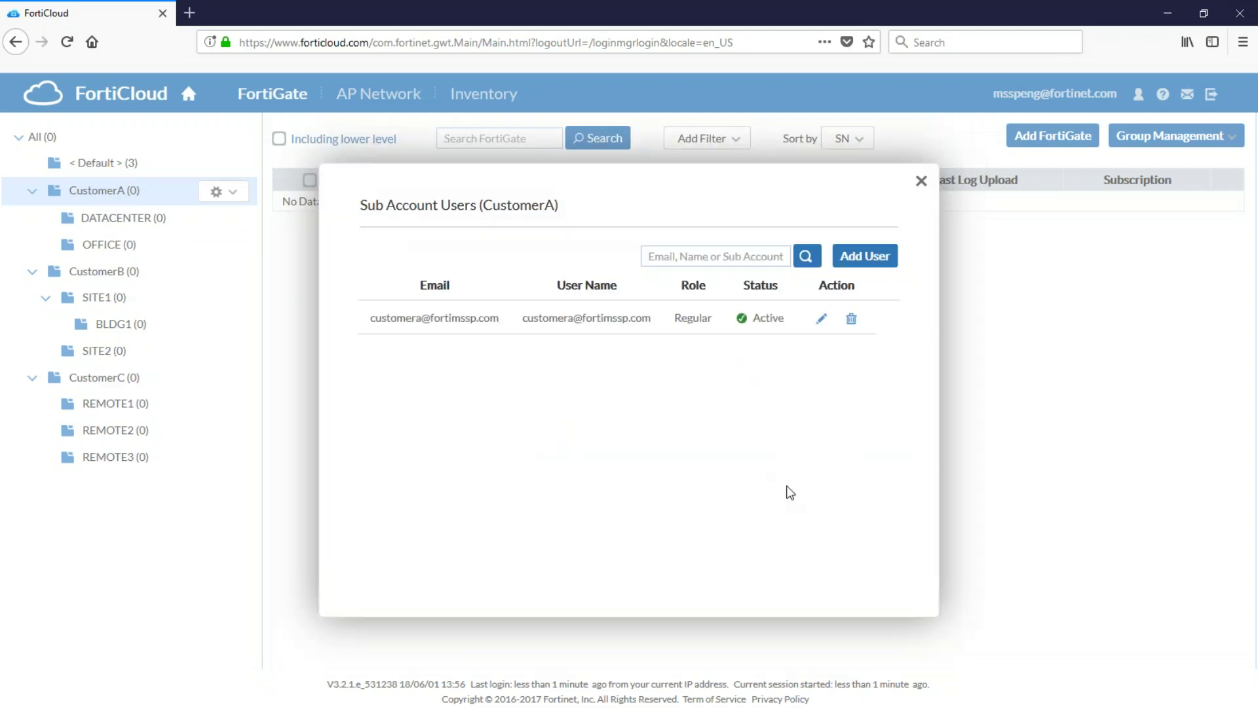
{"action": "left_click", "coordinate": [921, 181]}
{"action": "left_click", "coordinate": [175, 162]}
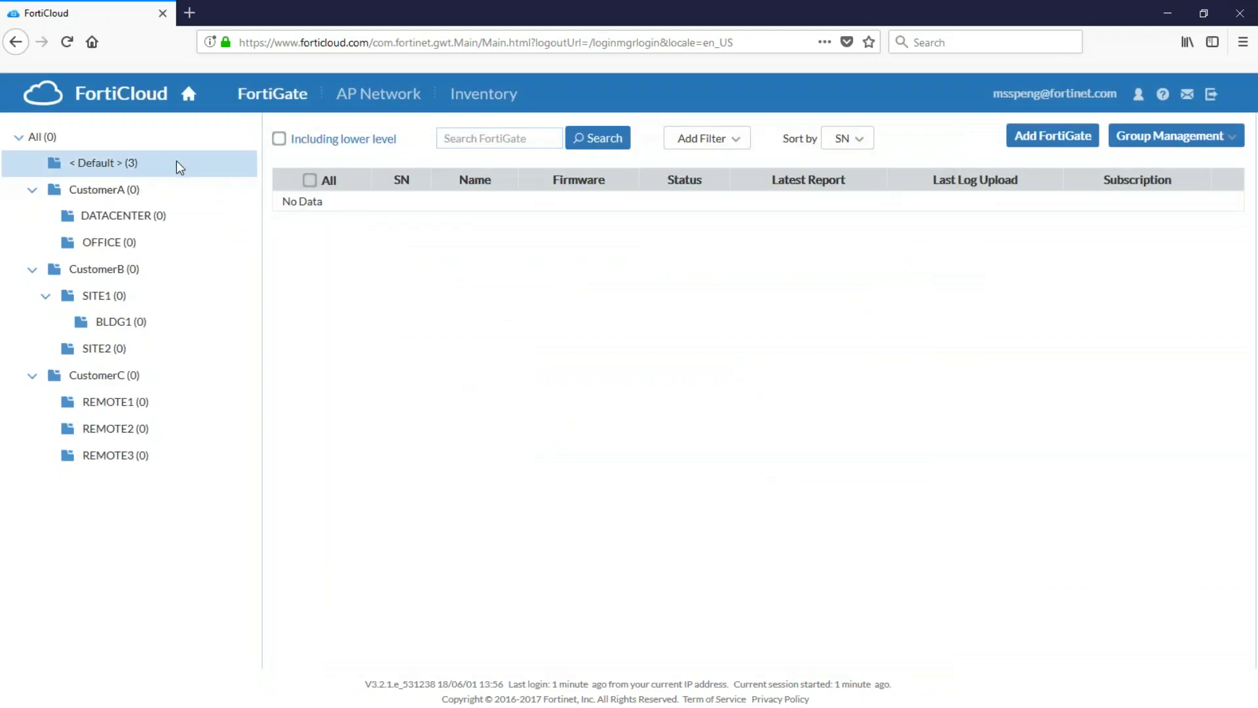
{"action": "left_click", "coordinate": [189, 139]}
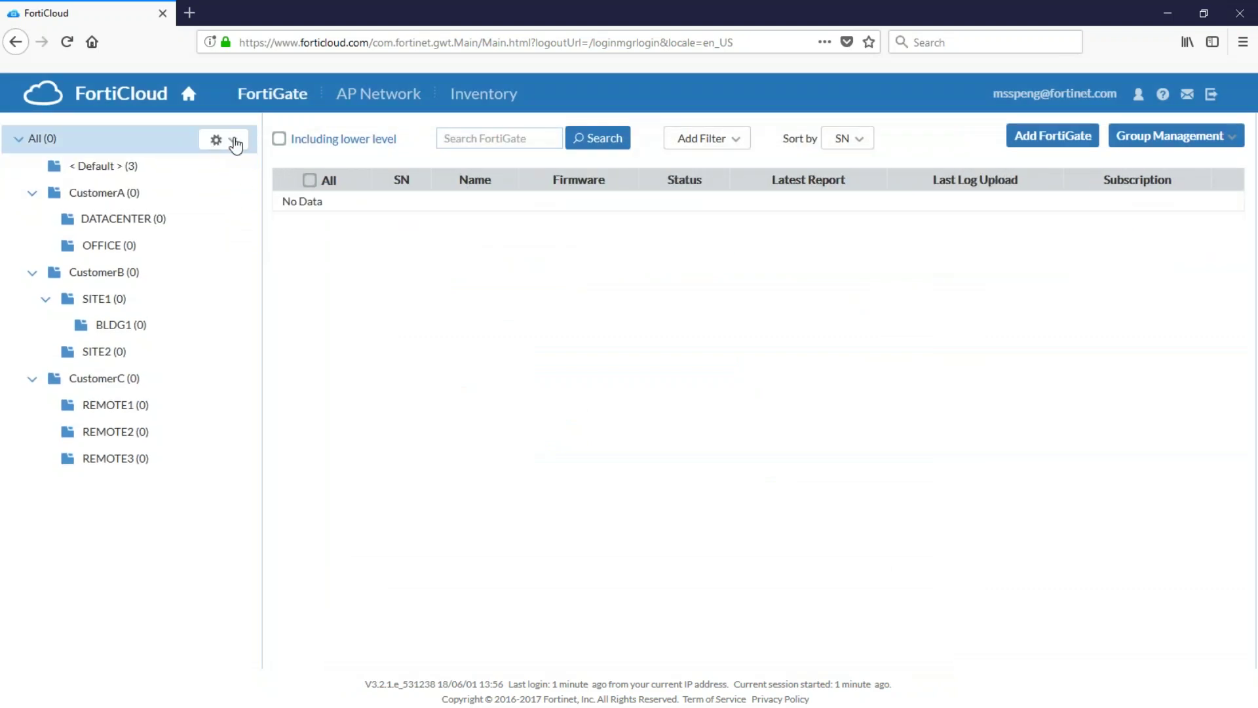
{"action": "left_click", "coordinate": [236, 144]}
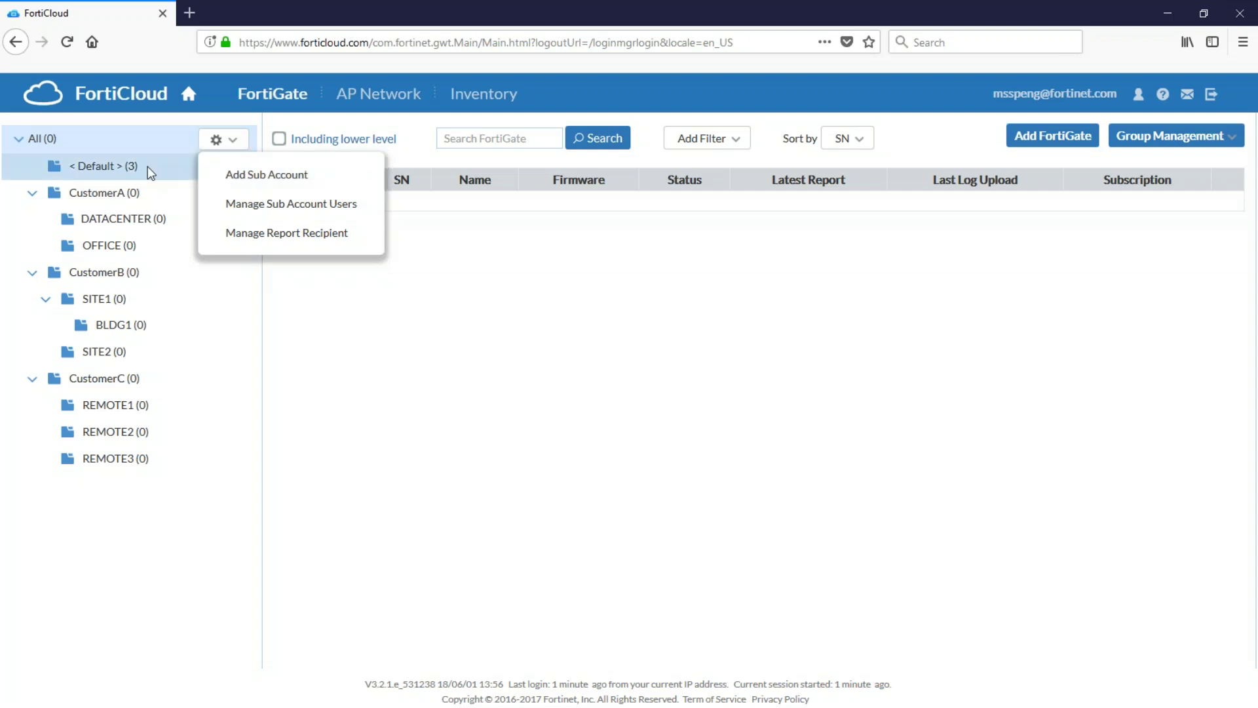
{"action": "left_click", "coordinate": [262, 205]}
{"action": "left_click", "coordinate": [910, 256]}
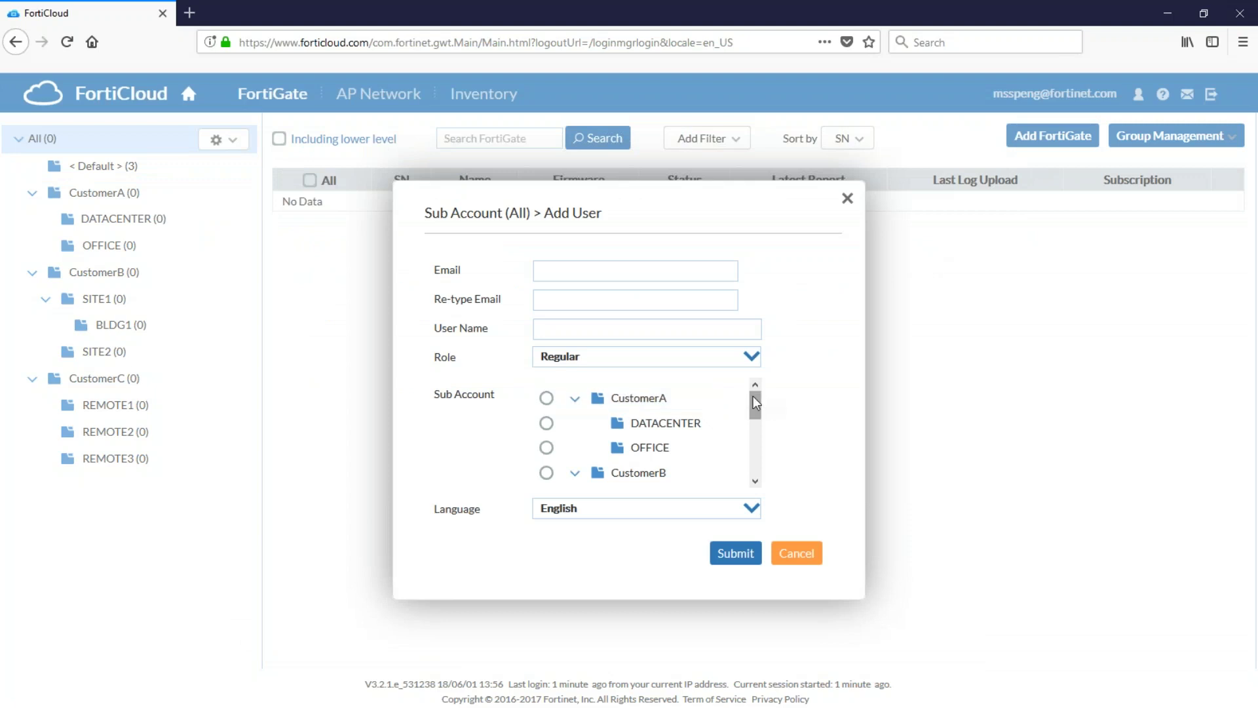
{"action": "mouse_move", "coordinate": [753, 396]}
{"action": "left_mouse_down"}
{"action": "mouse_move", "coordinate": [752, 457]}
{"action": "mouse_move", "coordinate": [751, 413]}
{"action": "left_mouse_up"}
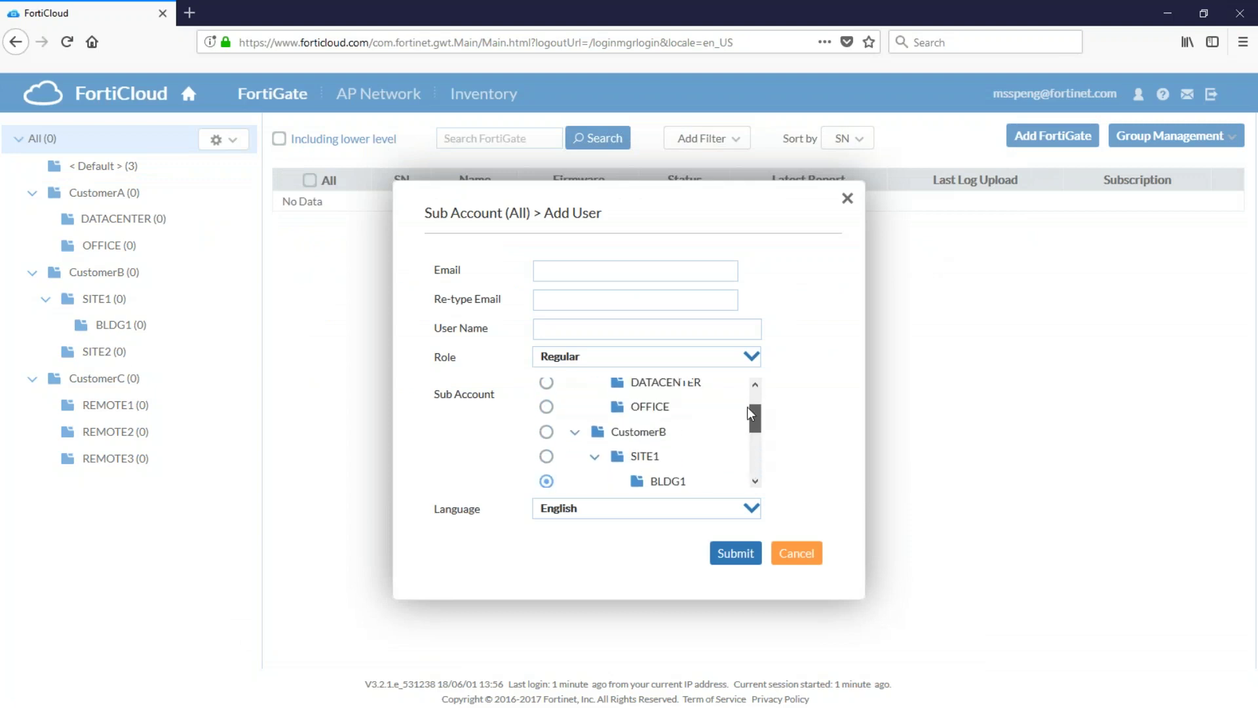
{"action": "left_click", "coordinate": [799, 554]}
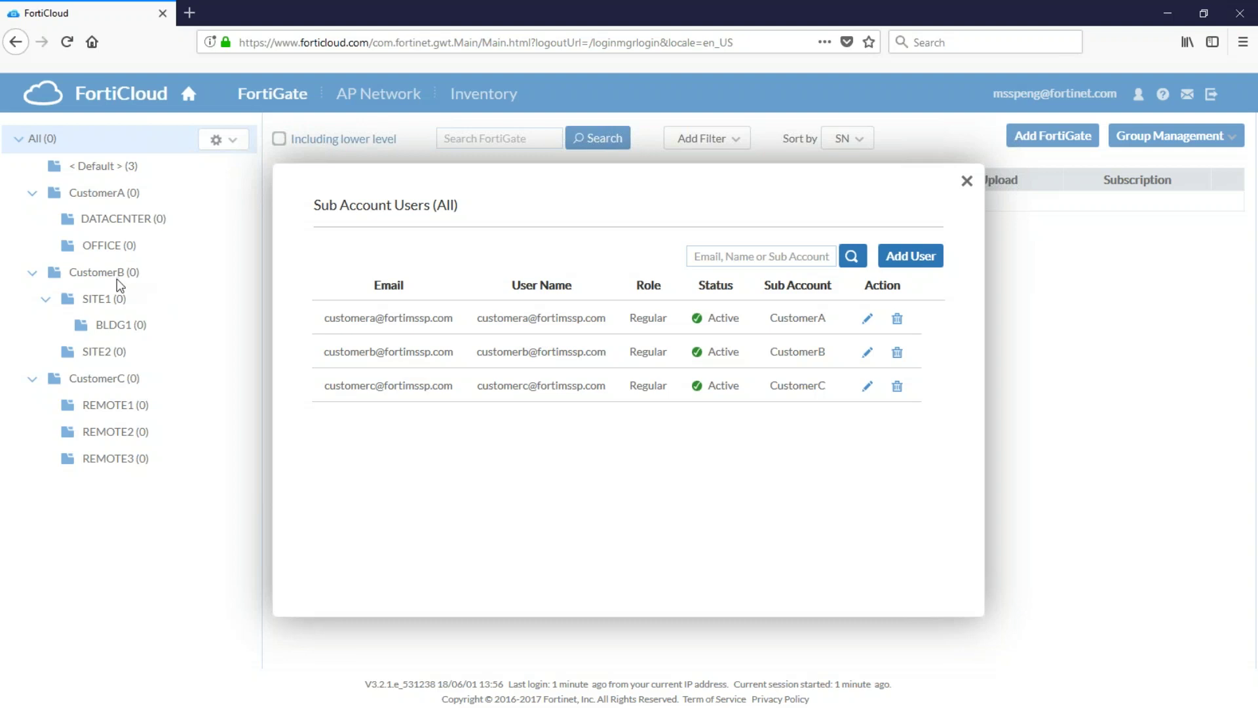
{"action": "left_click", "coordinate": [966, 183]}
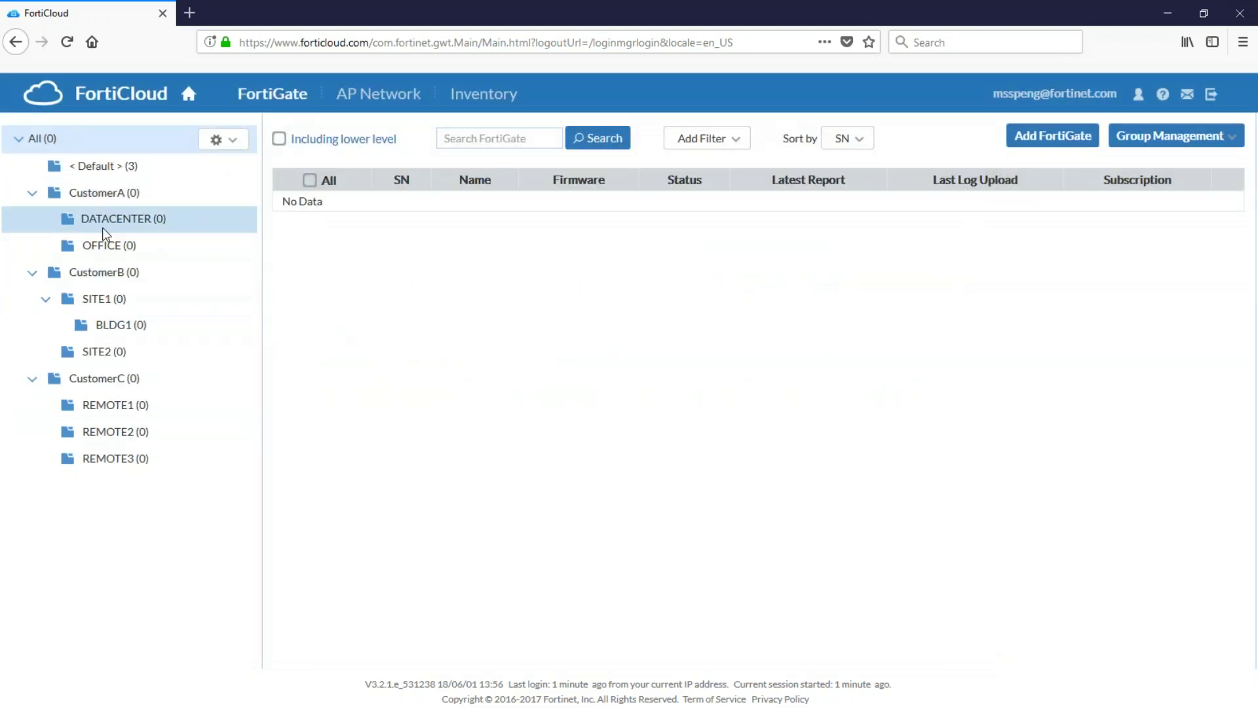
Show the Default group's three FortiGates and dismiss the Add FortiGate form unused
{"action": "left_click", "coordinate": [103, 165]}
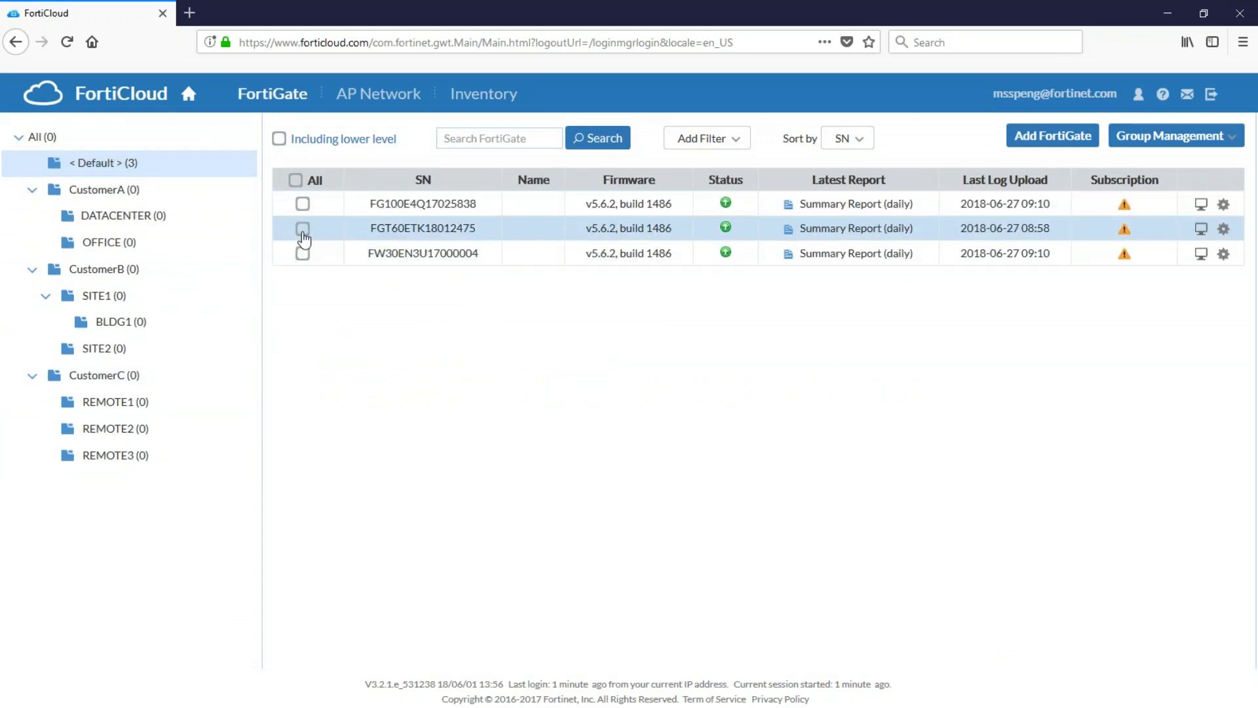
{"action": "left_click", "coordinate": [1021, 141]}
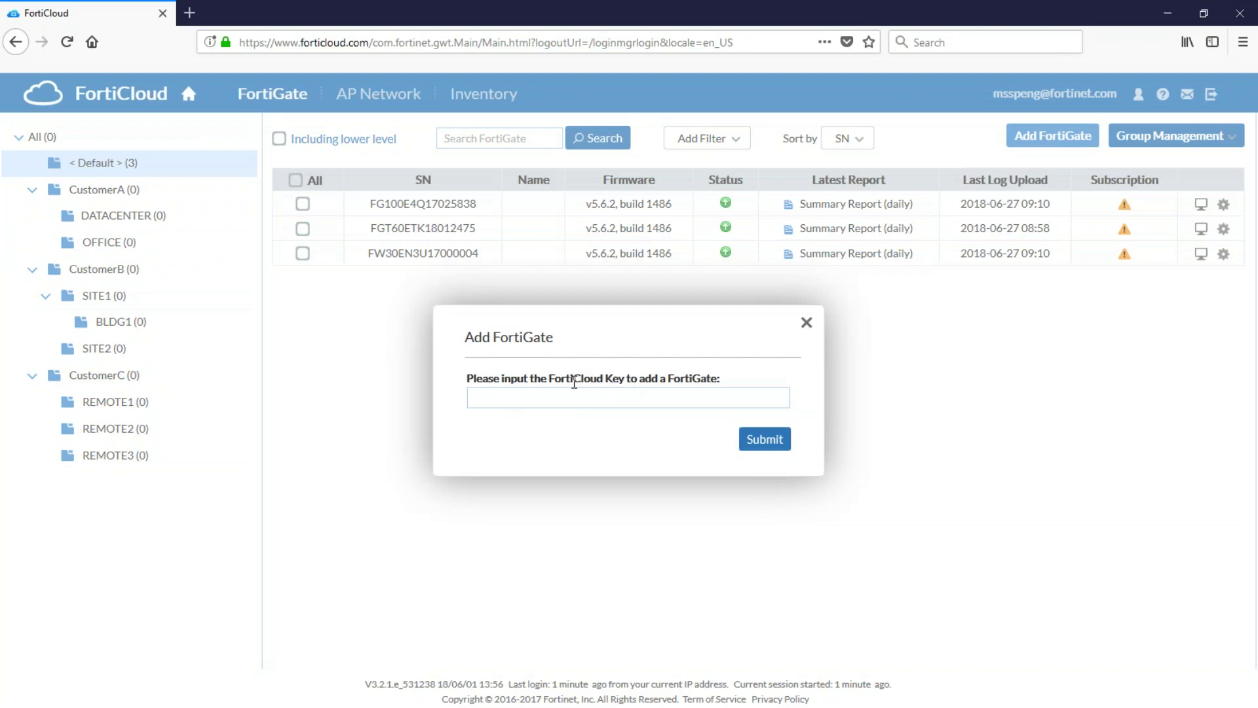
{"action": "left_click", "coordinate": [479, 396]}
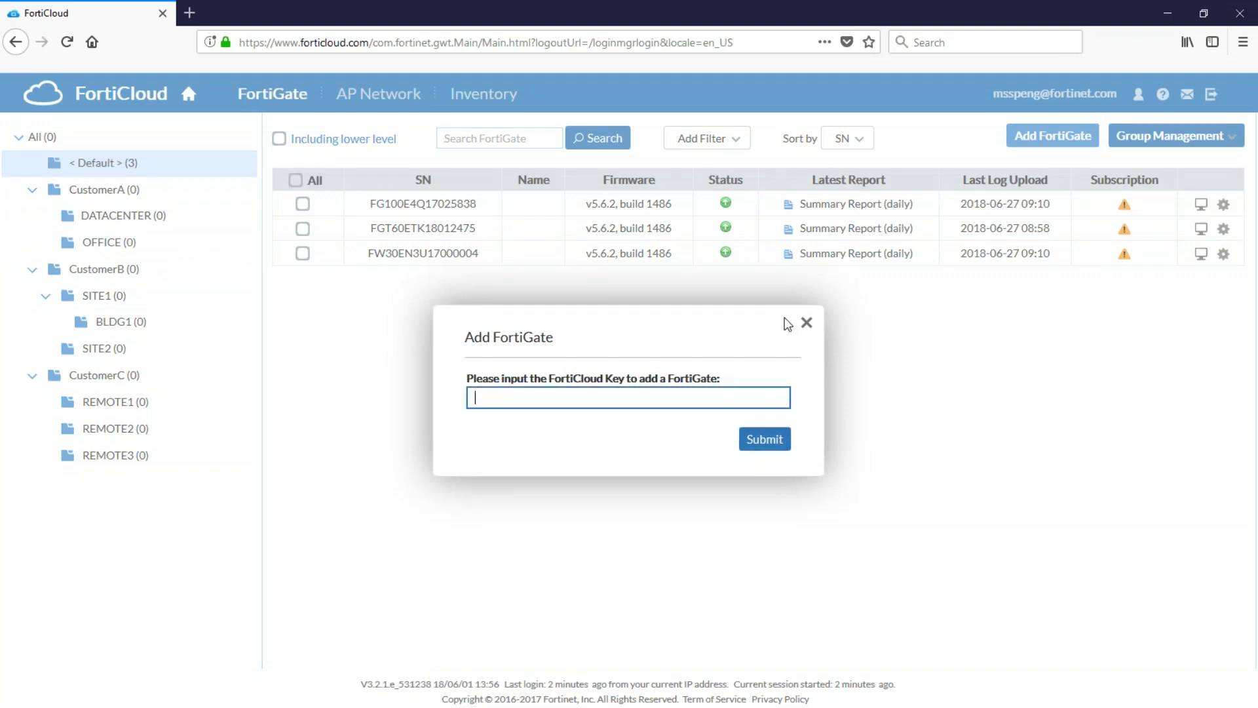
{"action": "left_click", "coordinate": [806, 322]}
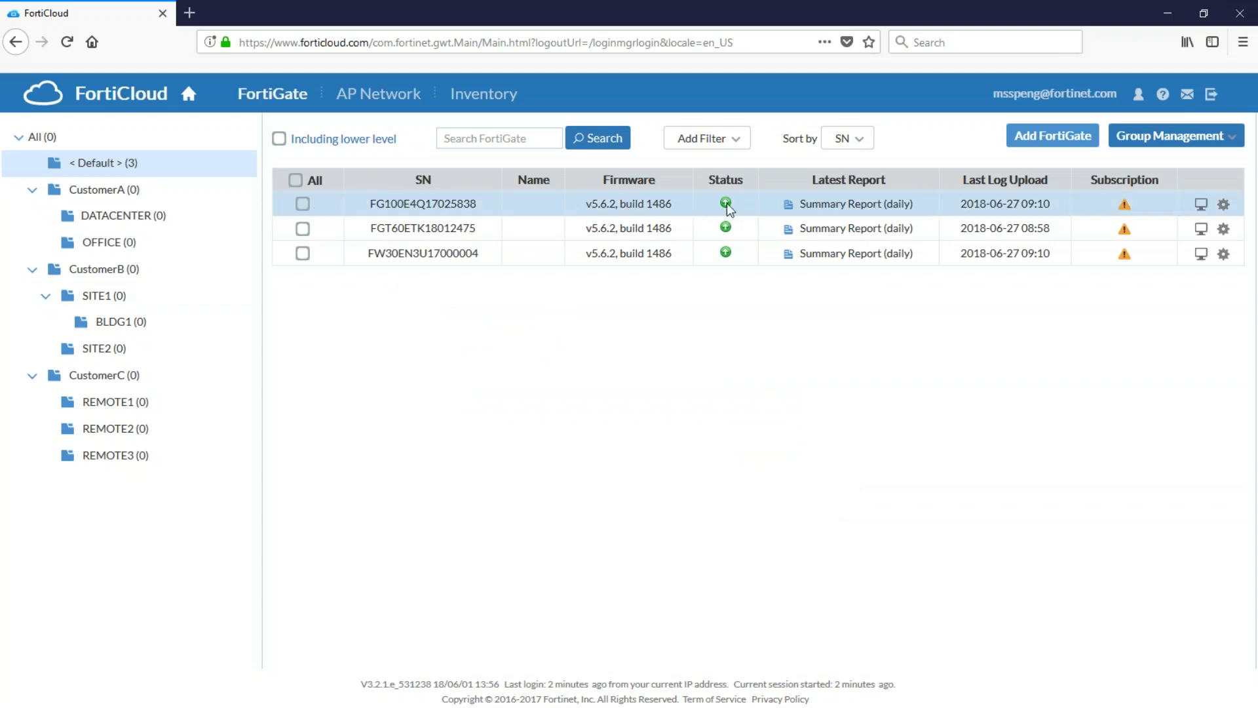
Open Assign To for the first FortiGate and cancel, leaving its assignment unchanged
{"action": "mouse_move", "coordinate": [725, 203]}
{"action": "left_click", "coordinate": [1226, 207]}
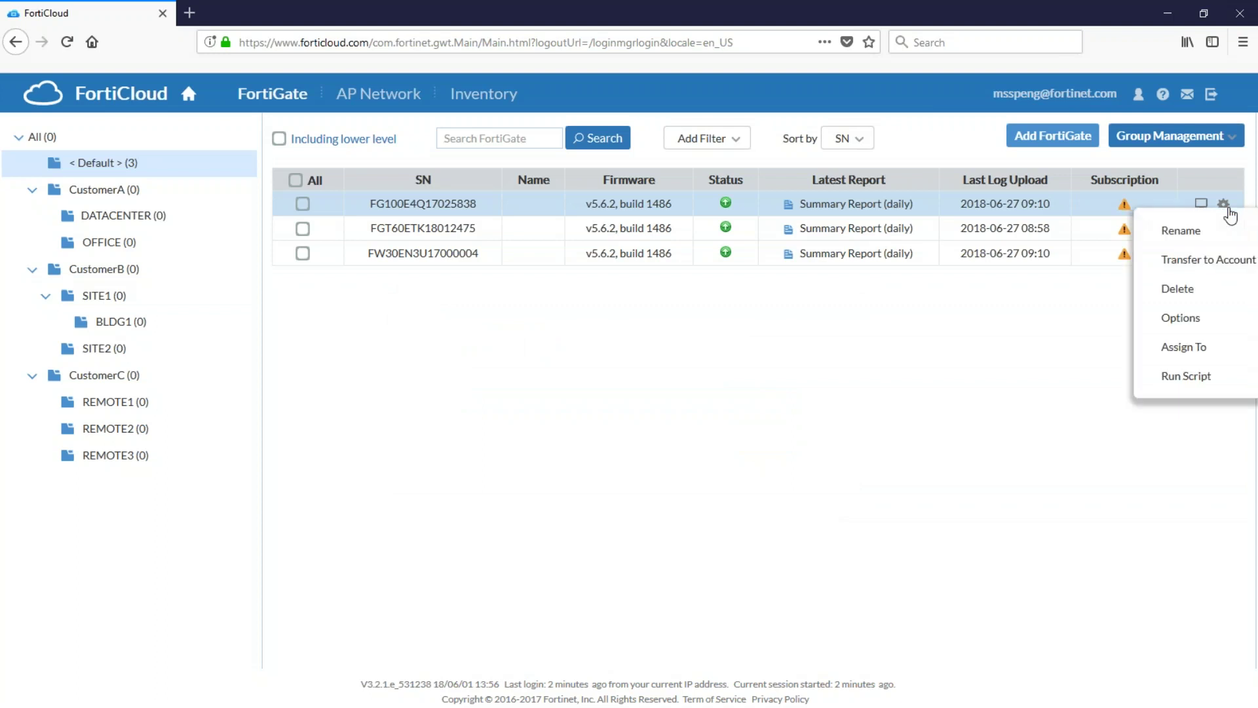
{"action": "left_click", "coordinate": [1185, 347]}
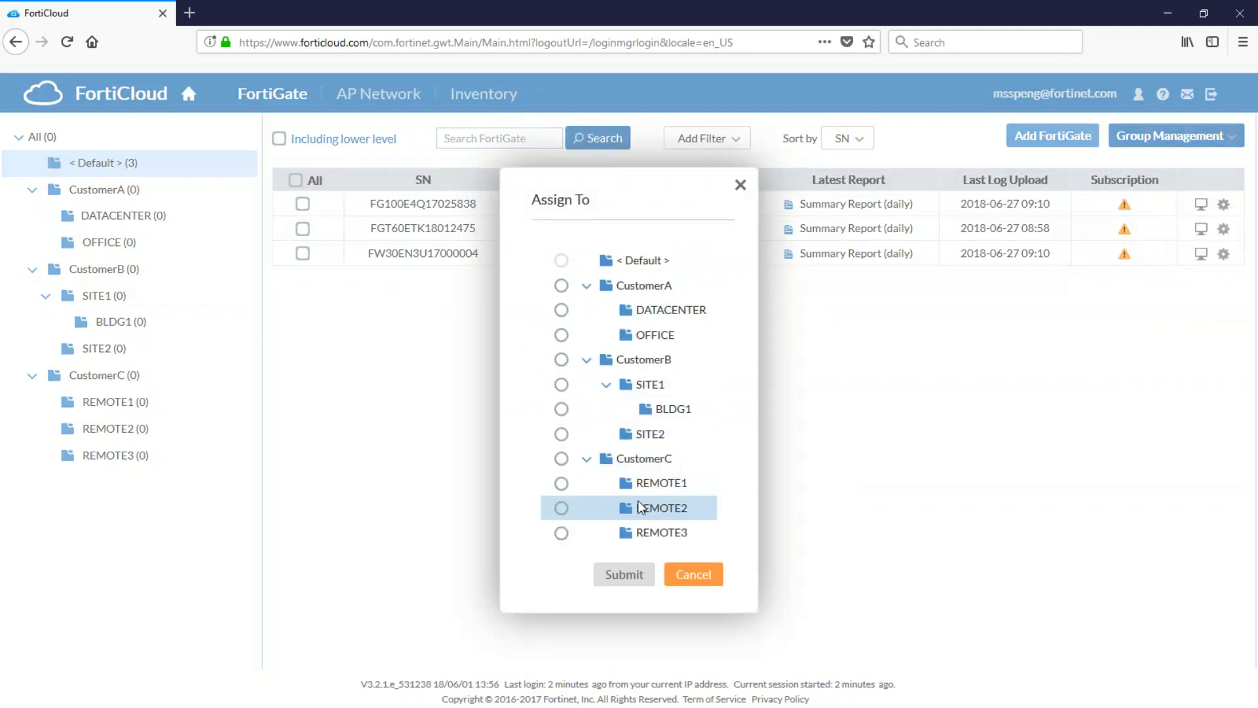
{"action": "left_click", "coordinate": [694, 575]}
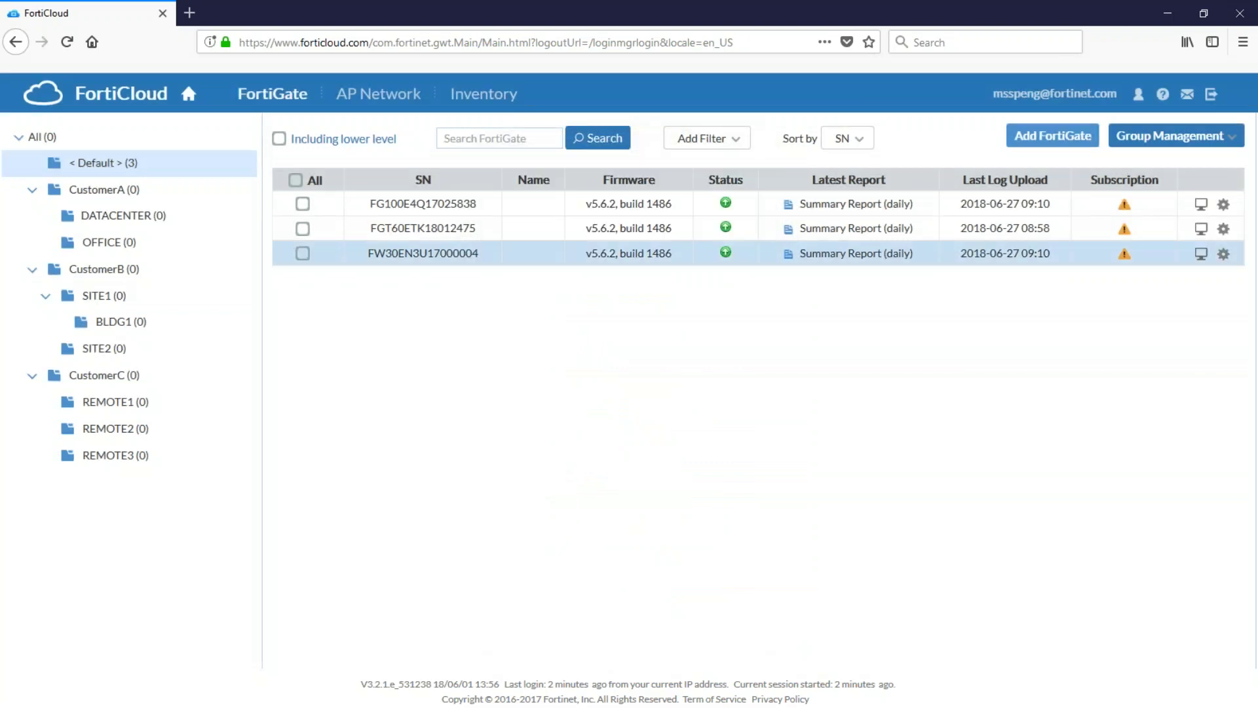
Review the inventory, close the Import Bulk Key dialog unused, and return Home
{"action": "left_click", "coordinate": [472, 95]}
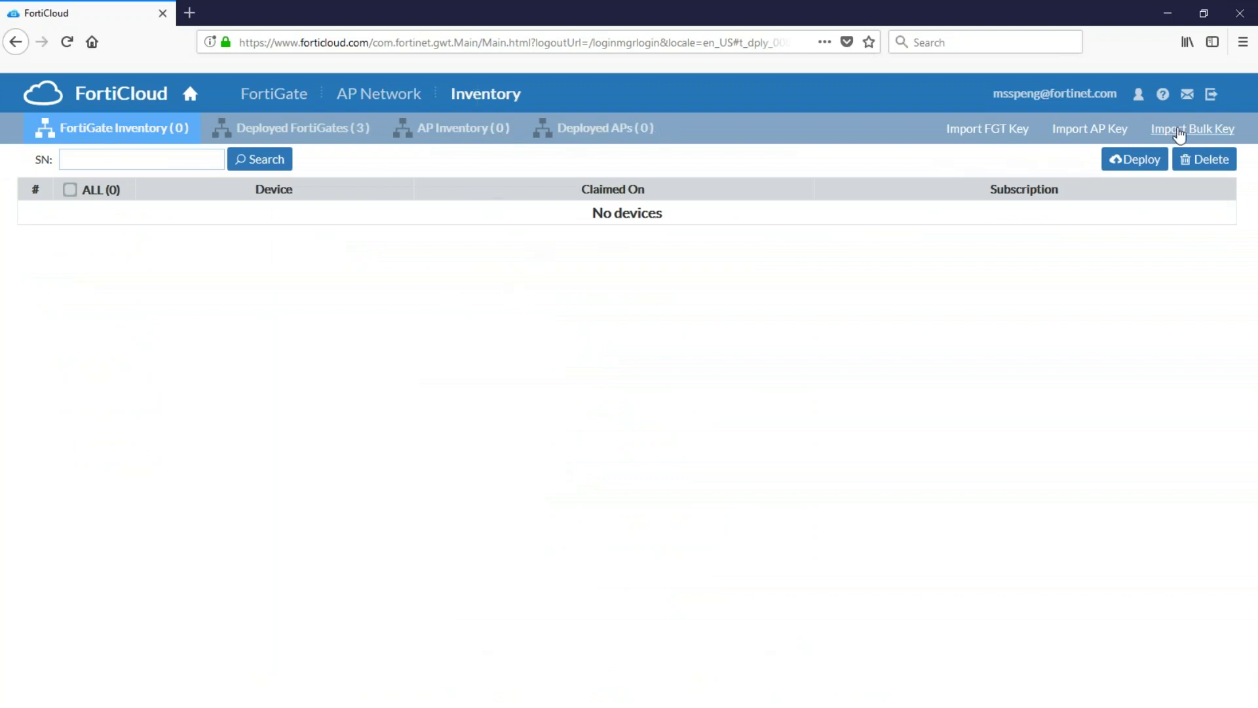
{"action": "left_click", "coordinate": [1164, 139]}
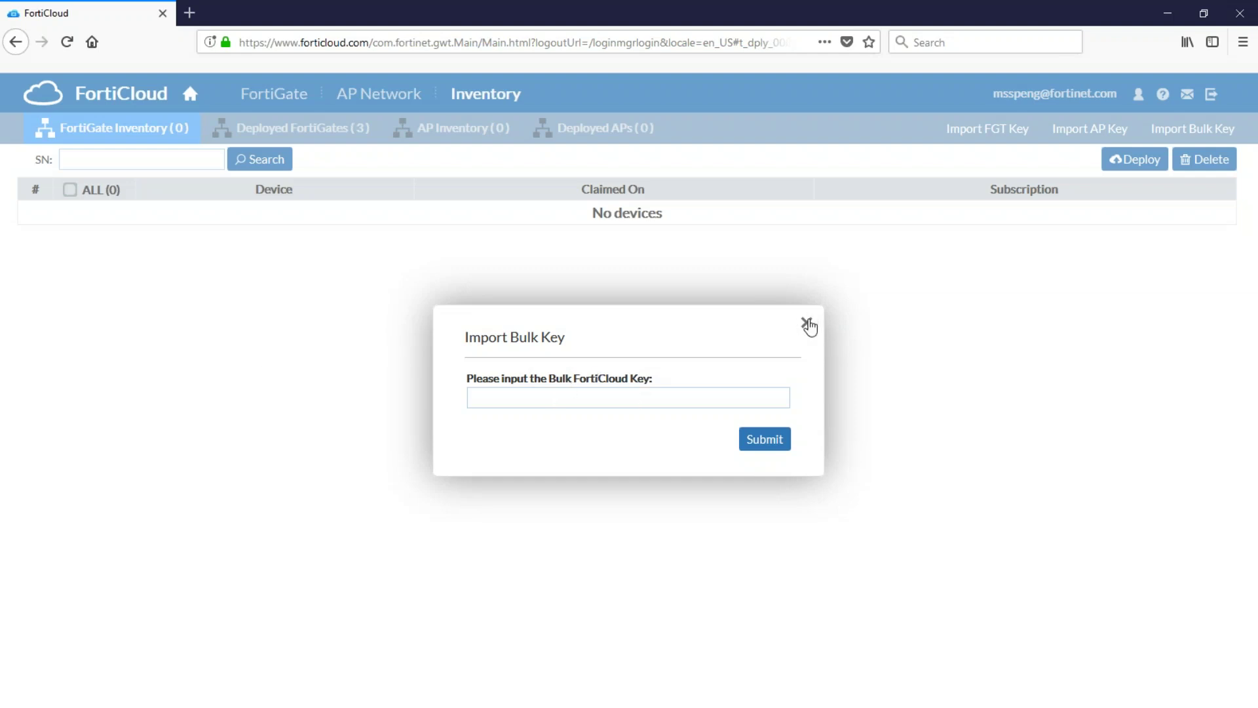
{"action": "left_click", "coordinate": [807, 322]}
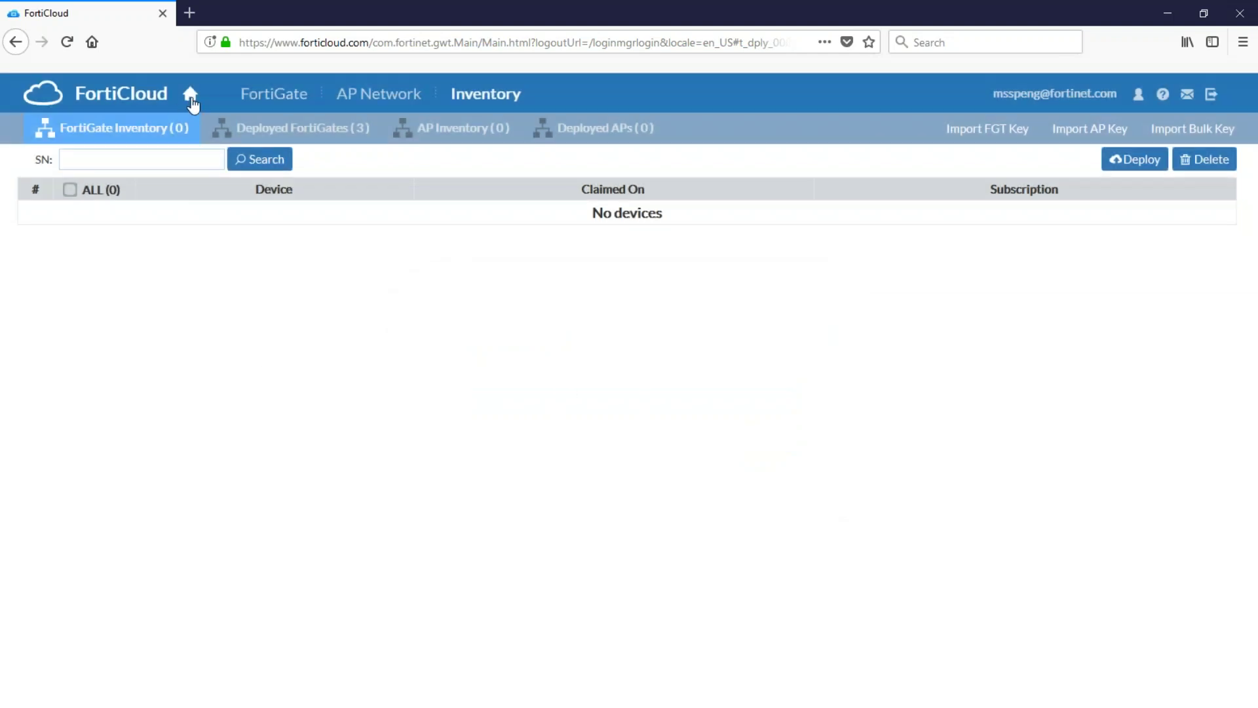
{"action": "left_click", "coordinate": [190, 98]}
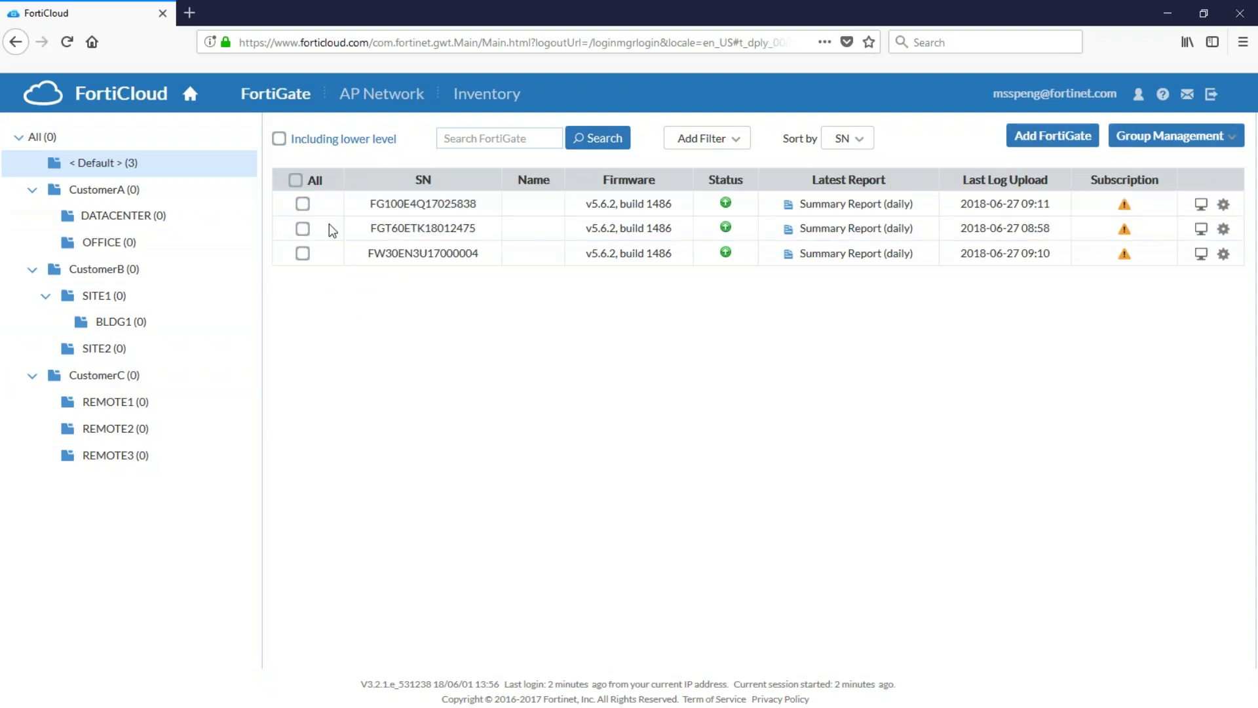
Select all three FortiGates and review the group firmware upgrade form for v5.6.3 build 1547
{"action": "left_click", "coordinate": [296, 180]}
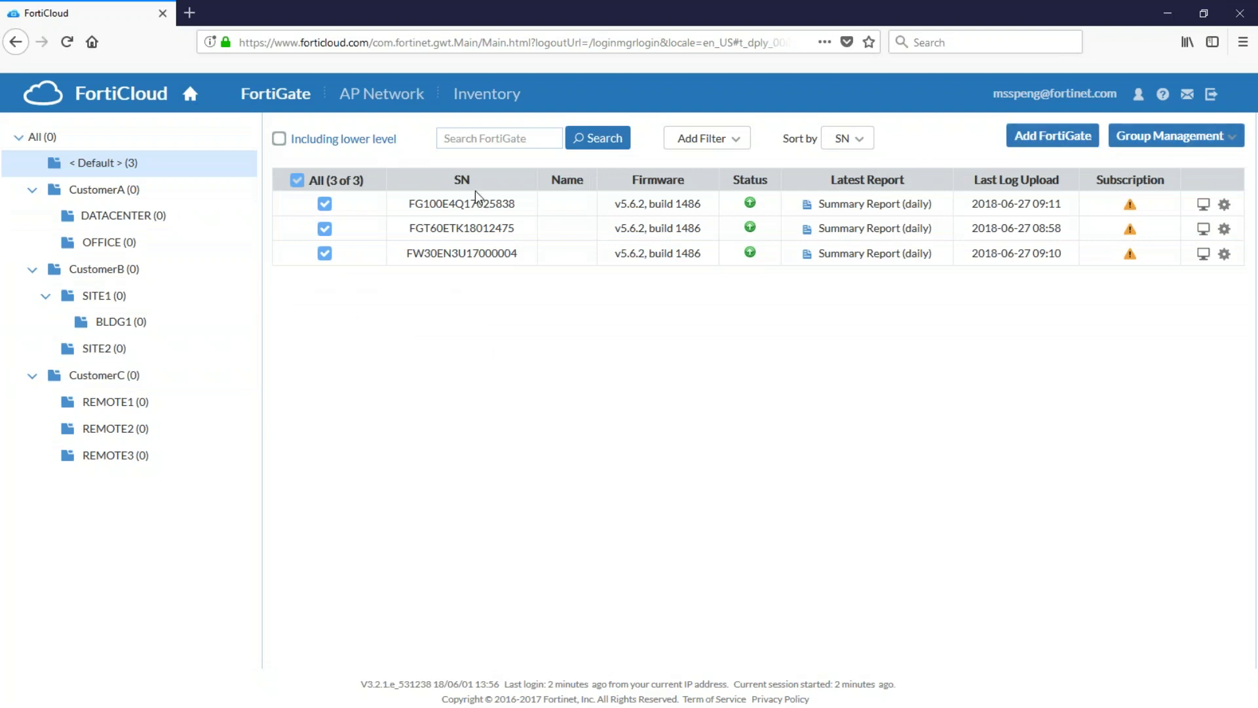
{"action": "left_click", "coordinate": [1195, 139]}
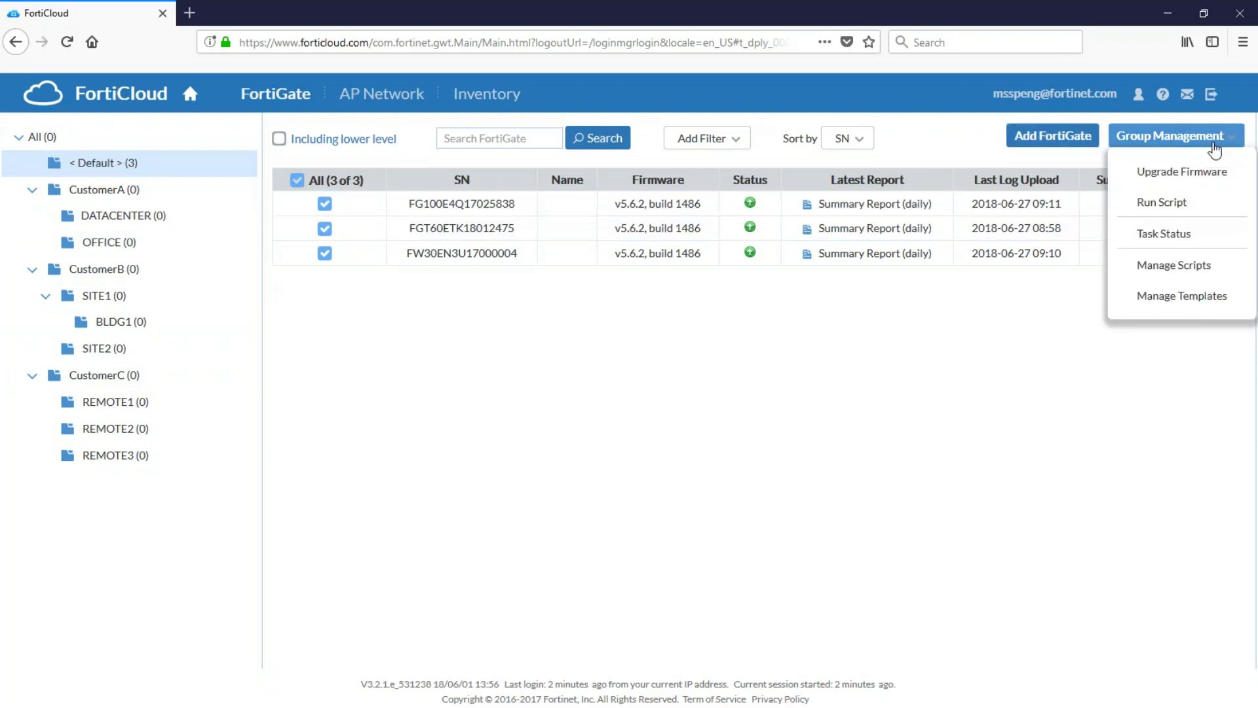
{"action": "left_click", "coordinate": [1202, 250]}
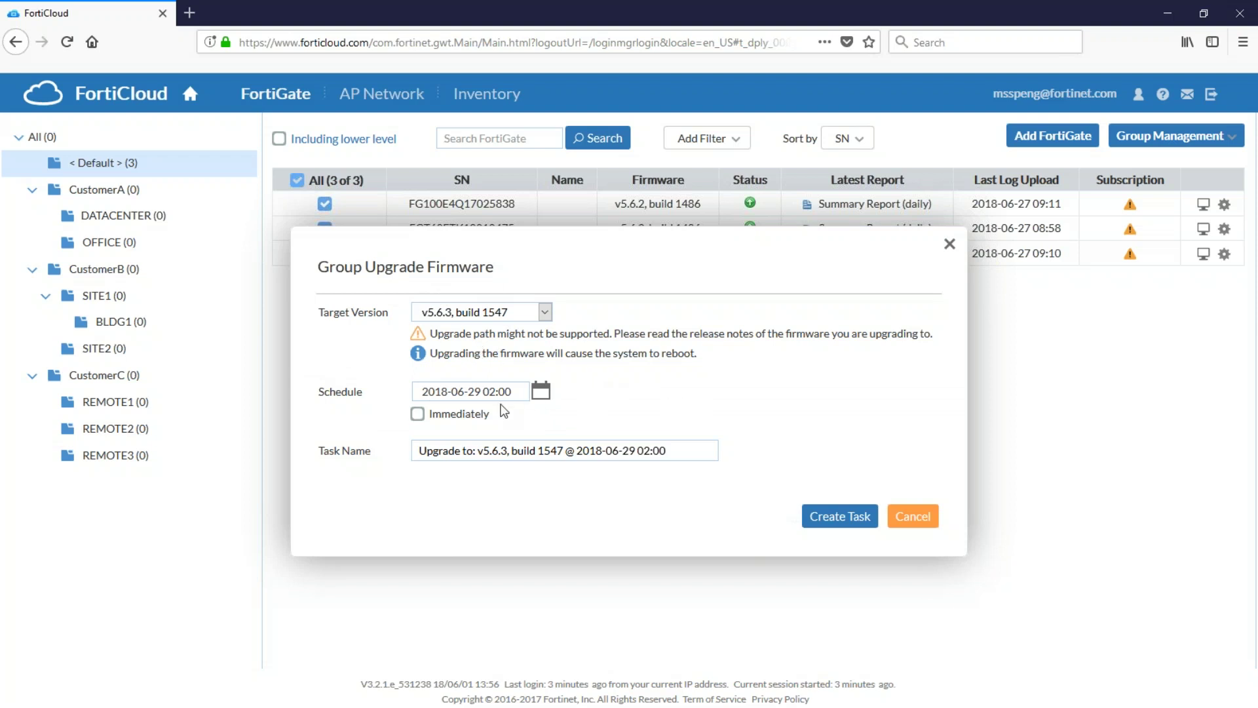
{"action": "left_click", "coordinate": [915, 518]}
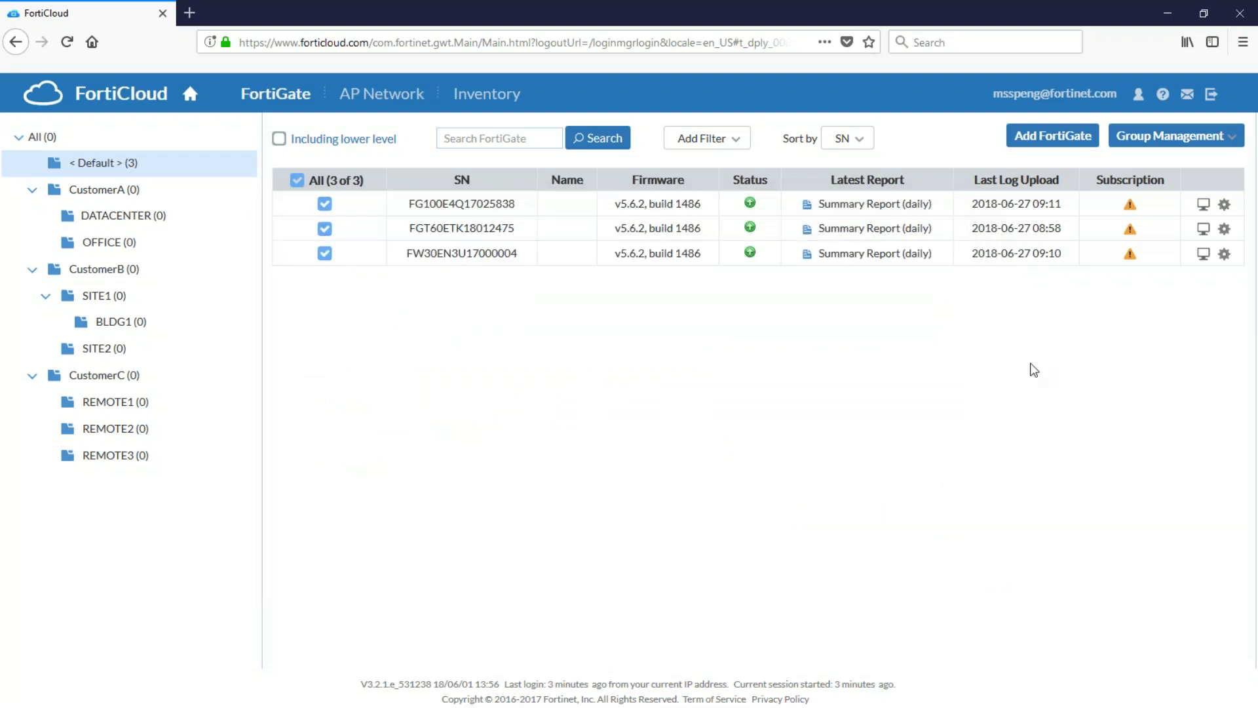
Open Manage Scripts and start a new script in the Add Script form
{"action": "left_click", "coordinate": [1208, 141]}
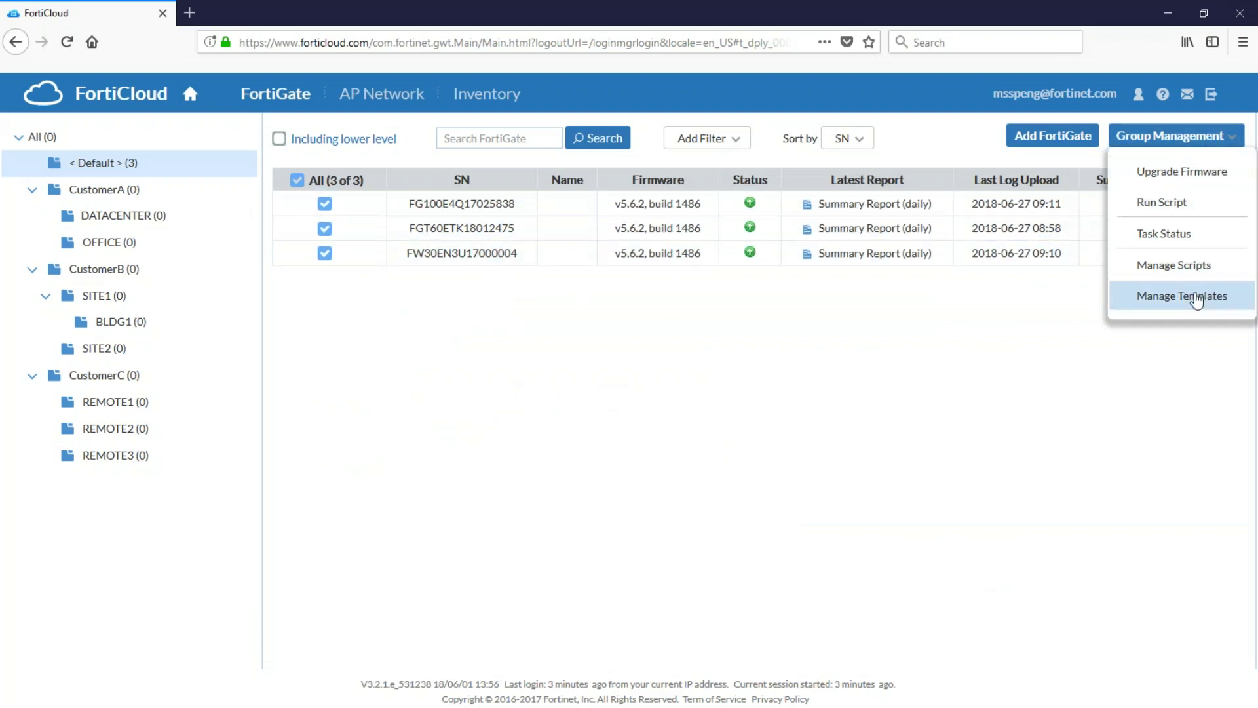
{"action": "left_click", "coordinate": [1157, 267]}
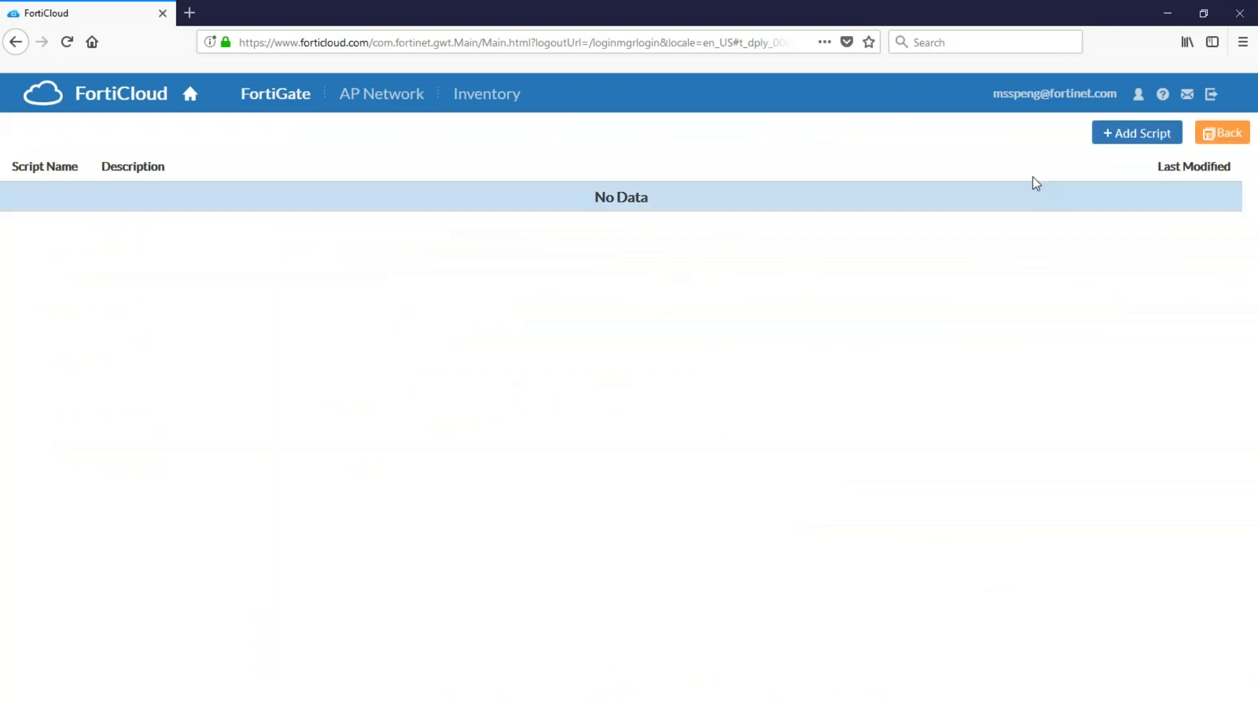
{"action": "left_click", "coordinate": [1121, 140]}
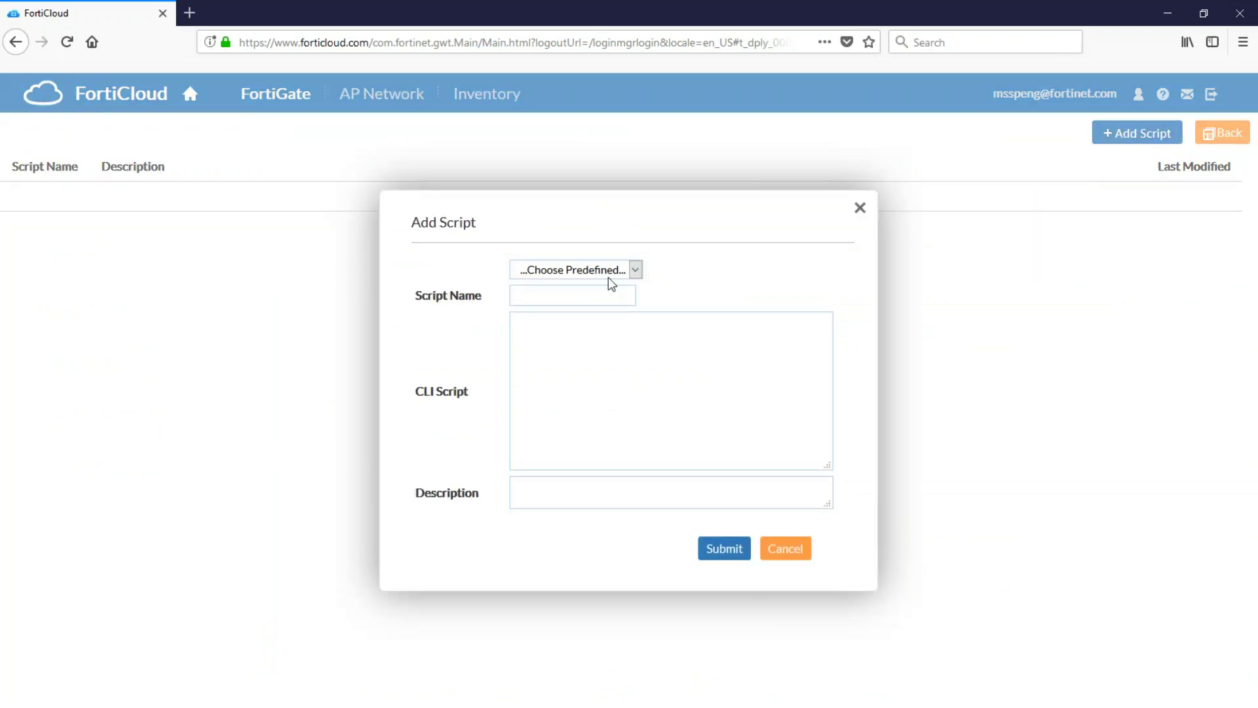
{"action": "left_click", "coordinate": [538, 354]}
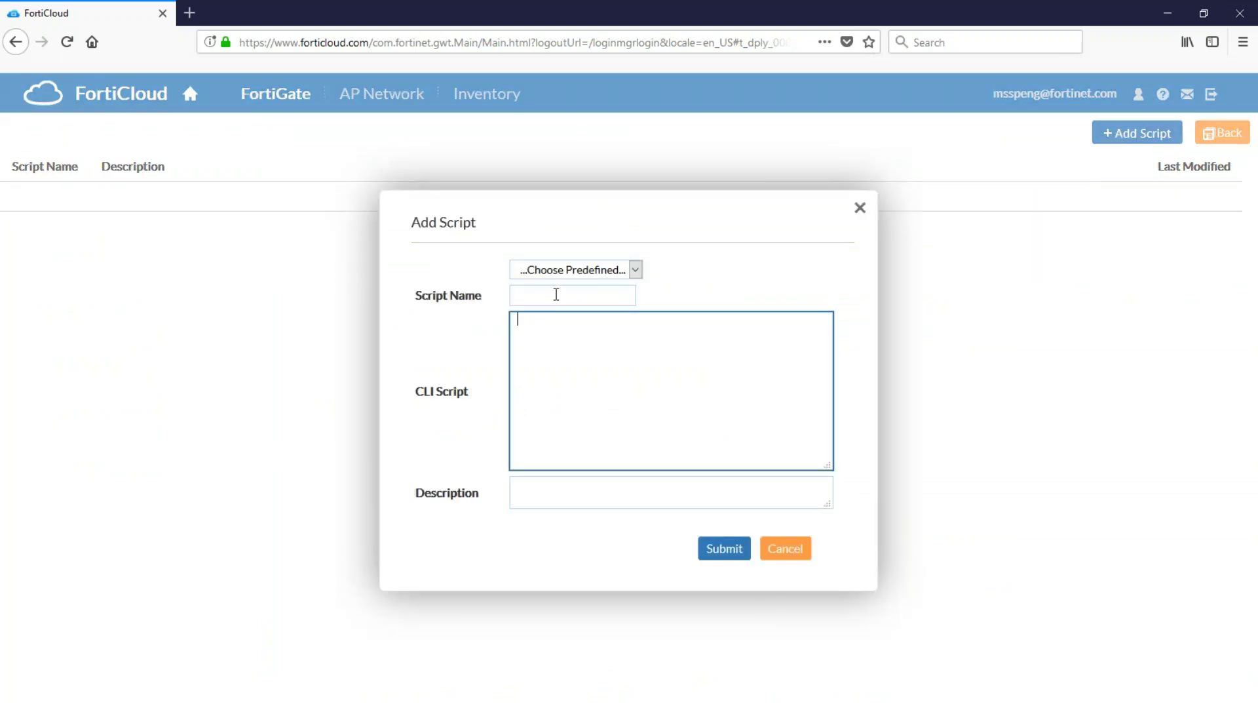
{"action": "left_click", "coordinate": [557, 293]}
{"action": "left_click", "coordinate": [535, 358]}
{"action": "left_click", "coordinate": [609, 506]}
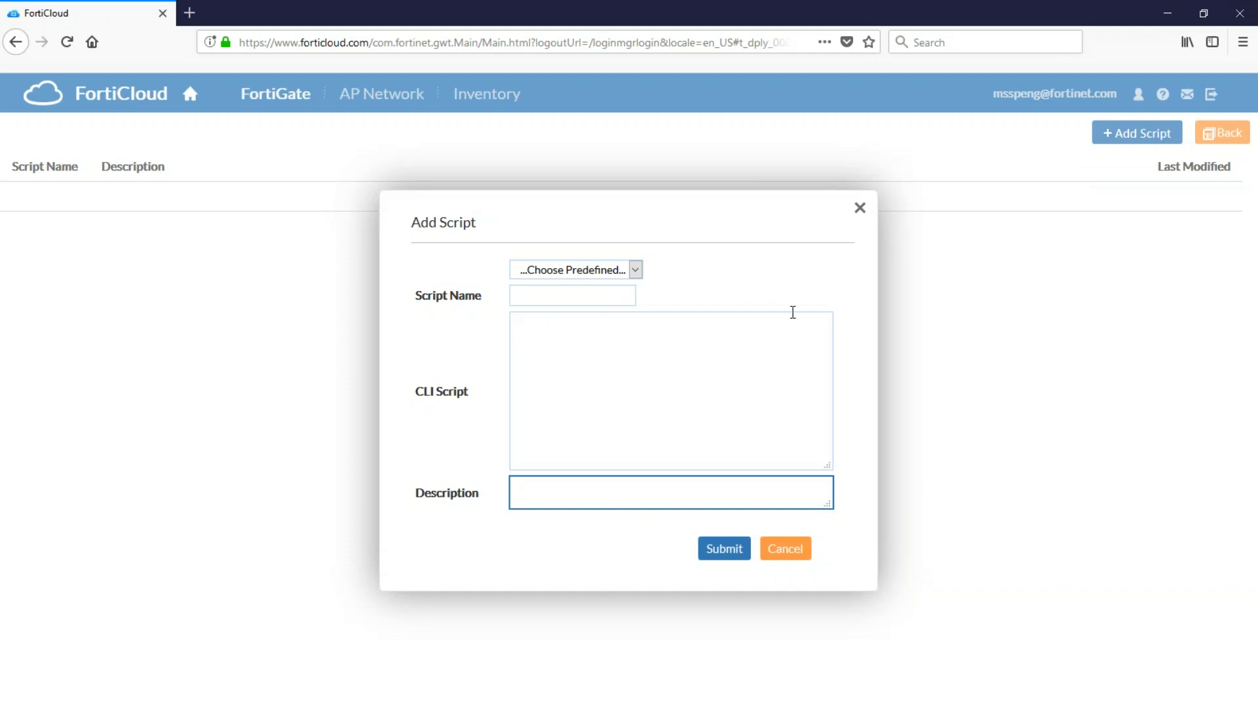
Fill the script from the predefined GetSystemStatus, submit it, and return Home
{"action": "left_click", "coordinate": [635, 270]}
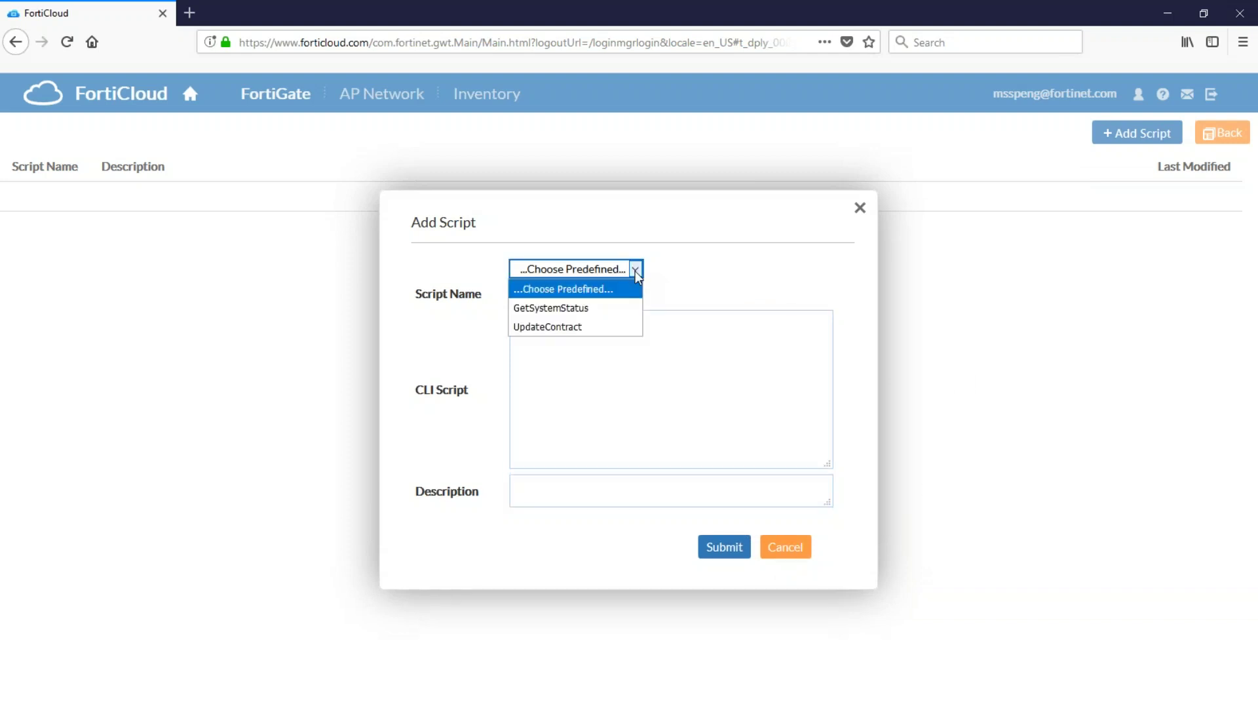
{"action": "left_click", "coordinate": [560, 308]}
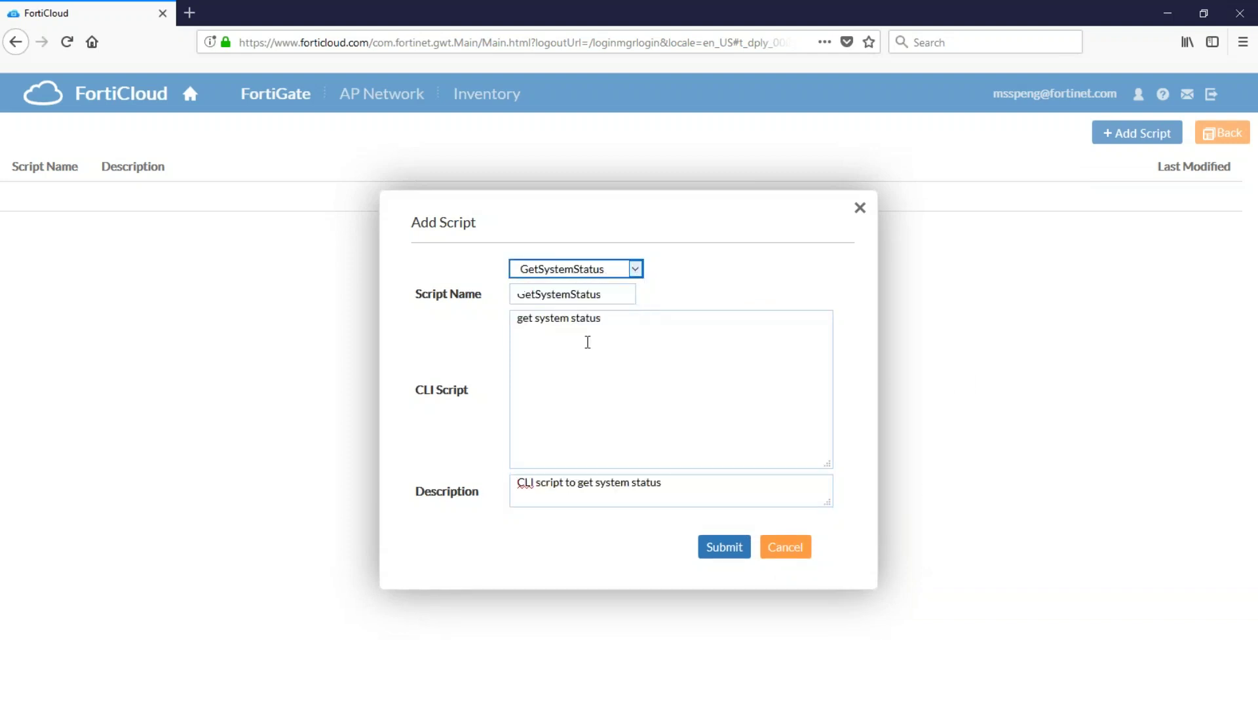
{"action": "left_click", "coordinate": [712, 554]}
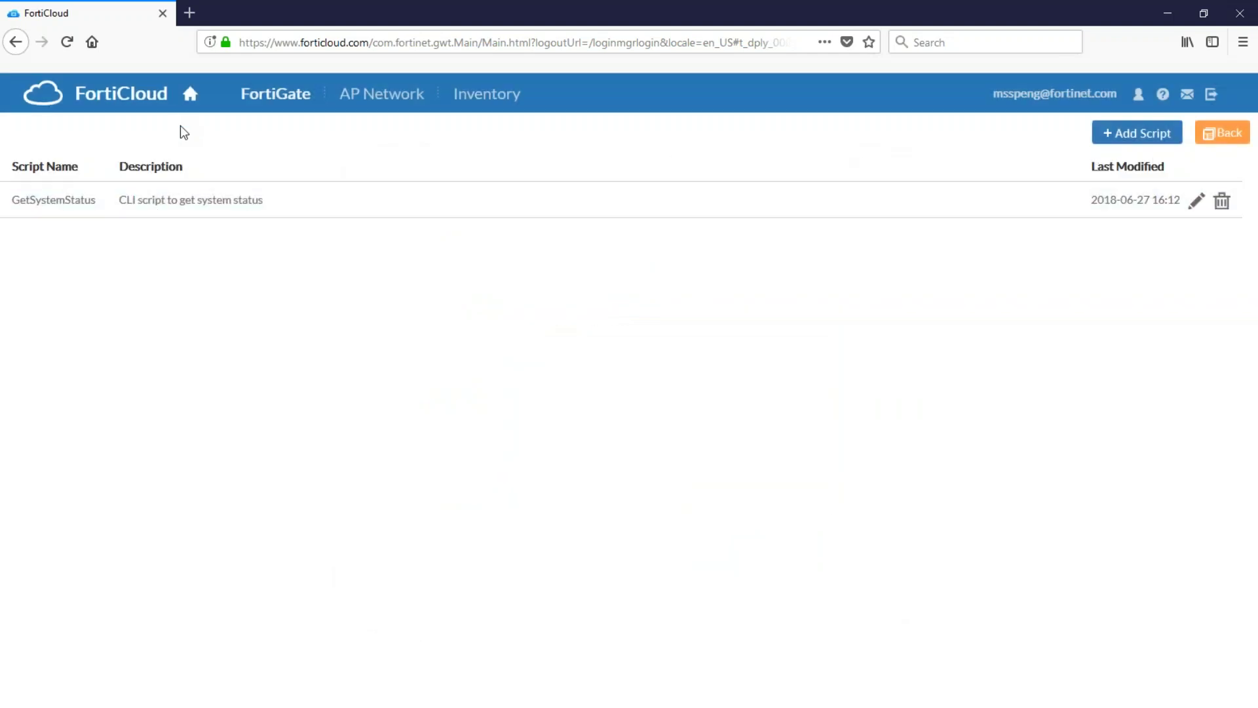
{"action": "left_click", "coordinate": [191, 96]}
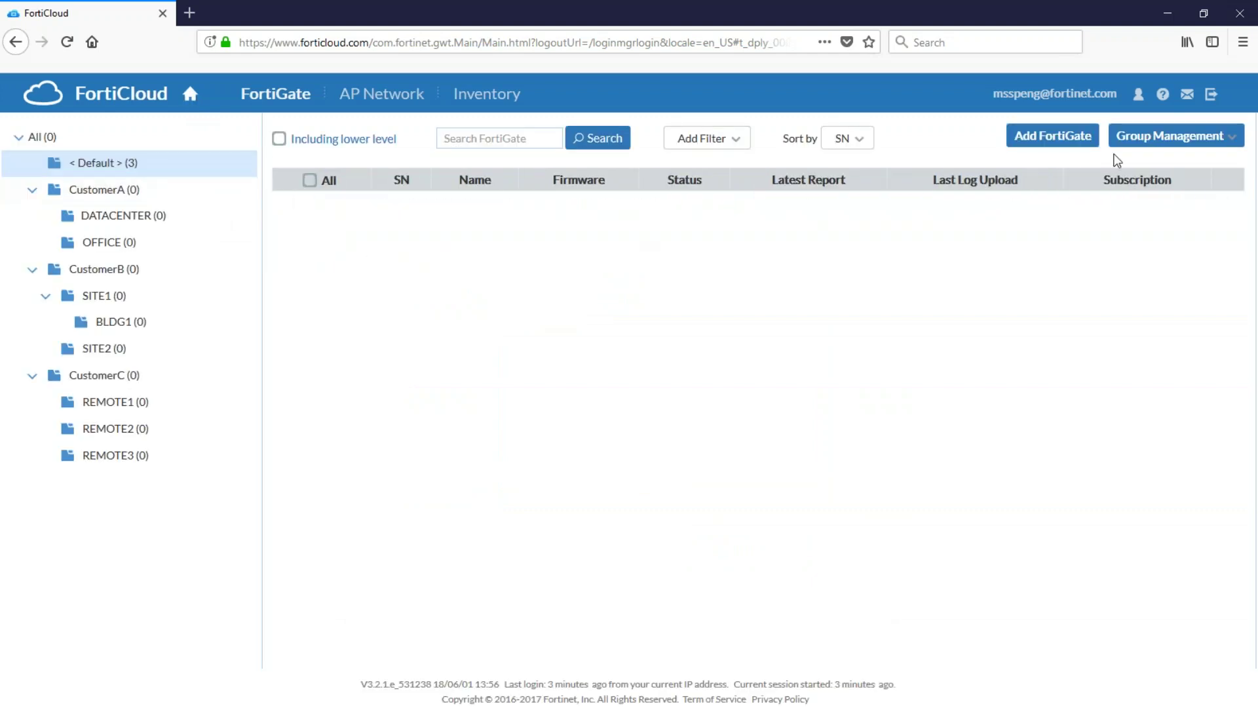
{"action": "left_click", "coordinate": [1179, 136]}
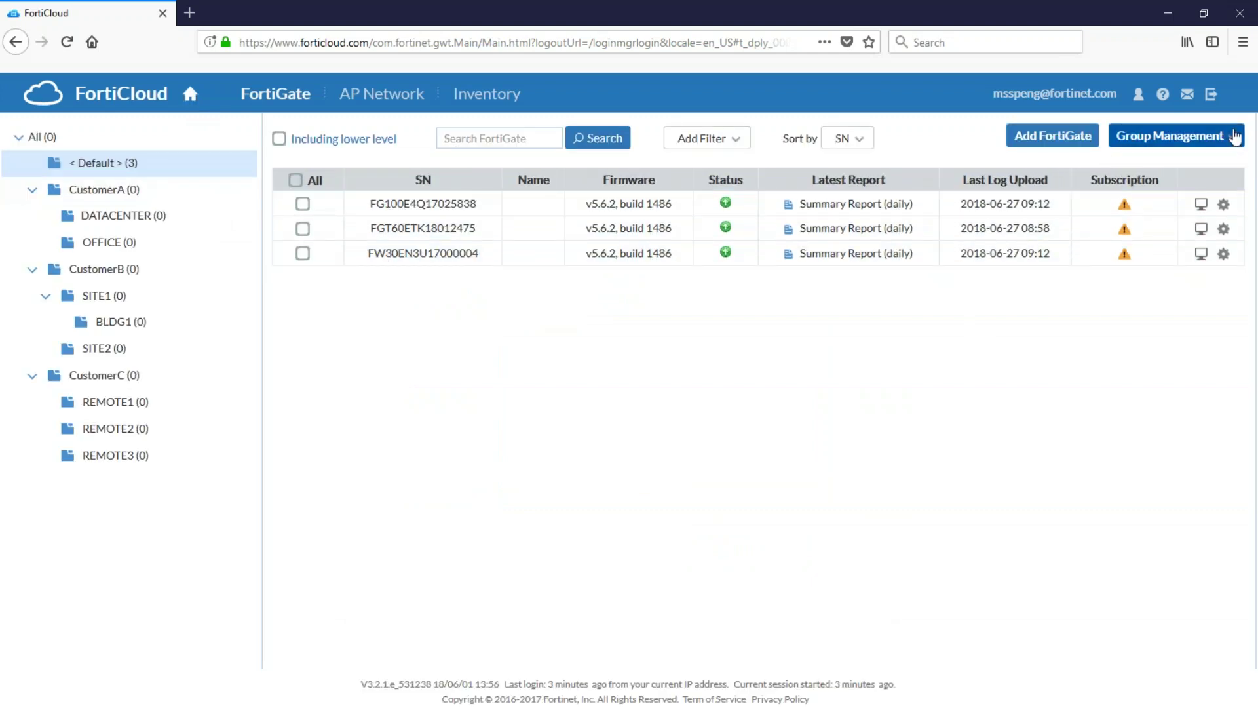
{"action": "left_click", "coordinate": [749, 454]}
{"action": "left_click", "coordinate": [297, 180]}
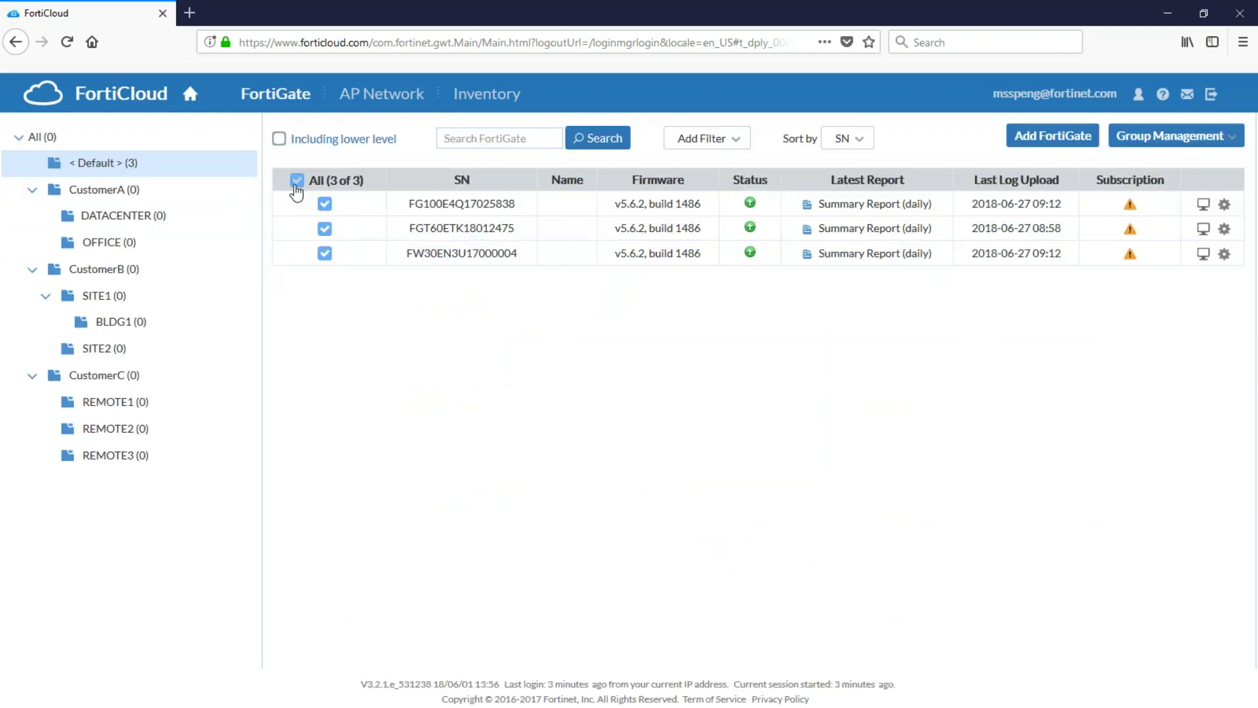
{"action": "left_click", "coordinate": [1219, 136]}
{"action": "left_click", "coordinate": [1199, 203]}
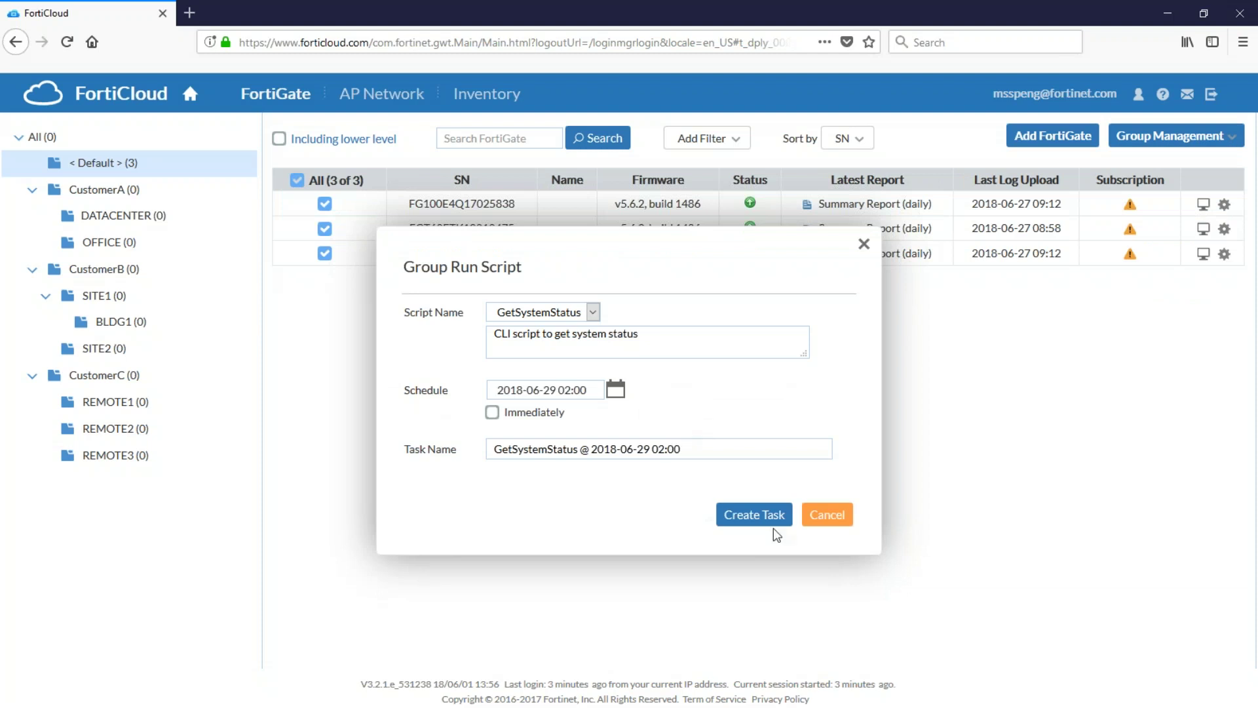
{"action": "left_click", "coordinate": [825, 517]}
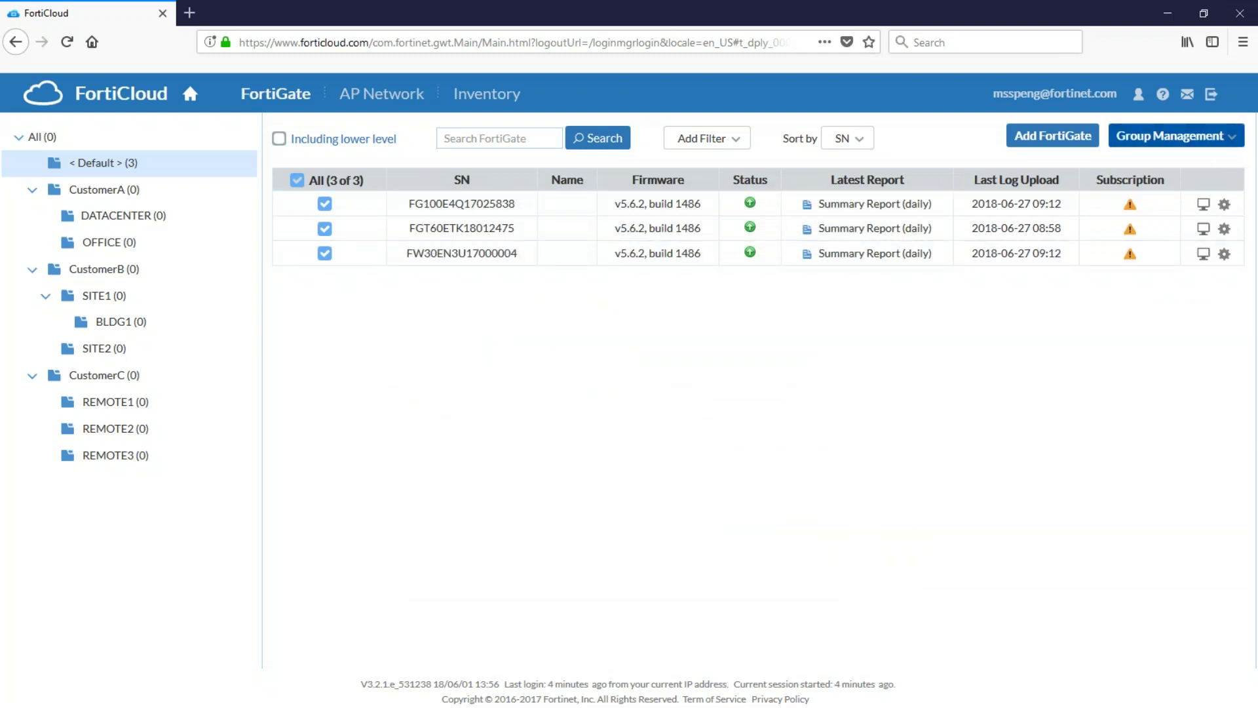
{"action": "left_click", "coordinate": [1226, 137]}
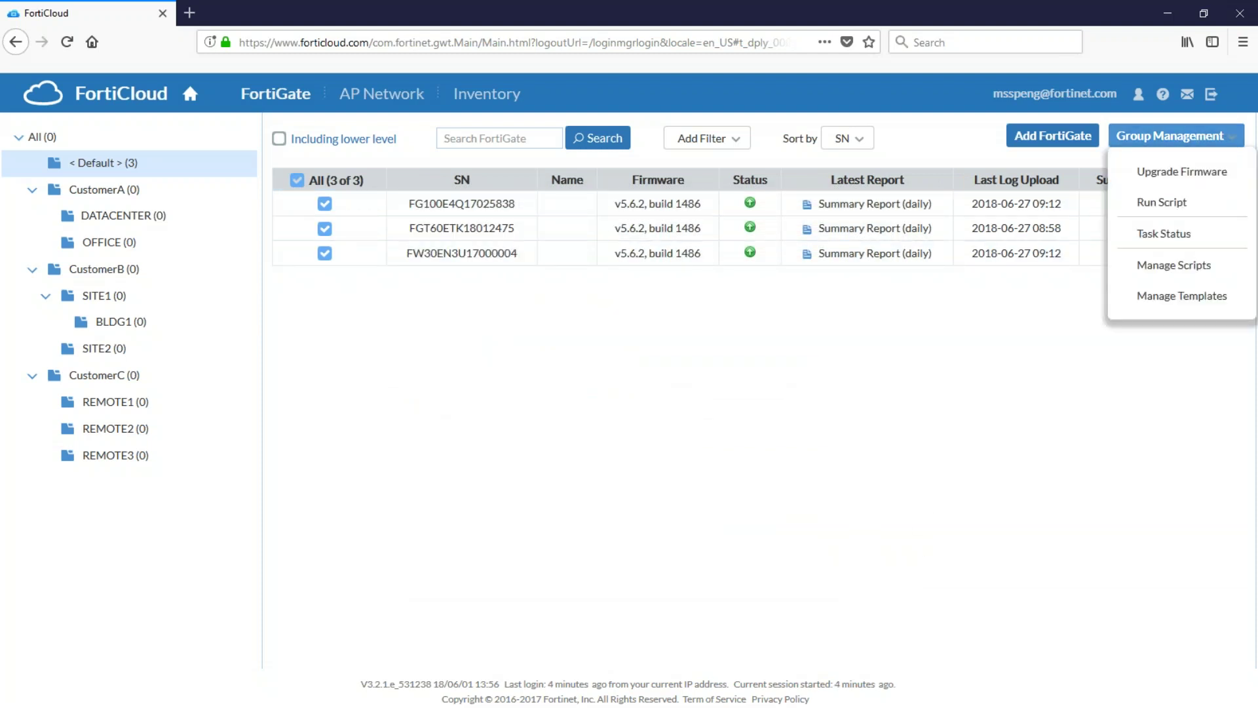
Browse the template list showing the 30E - MSSP Demo Template, then return Home
{"action": "left_click", "coordinate": [1190, 299]}
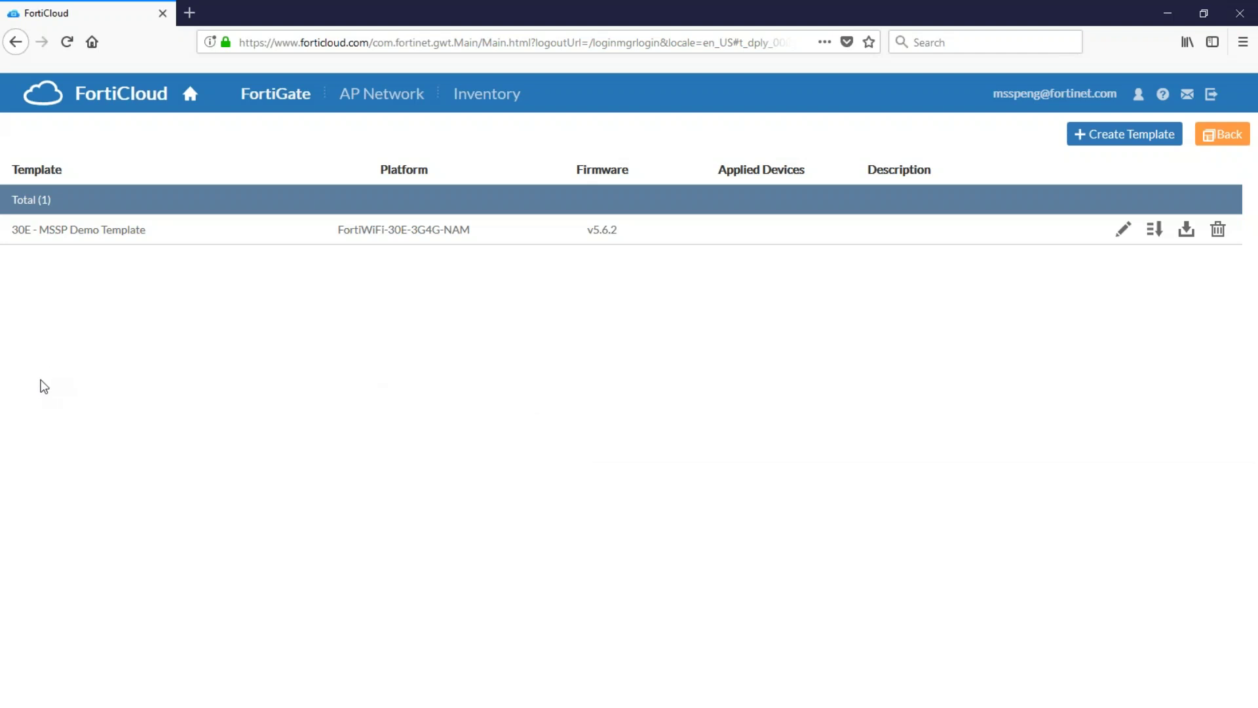
{"action": "left_click", "coordinate": [191, 97]}
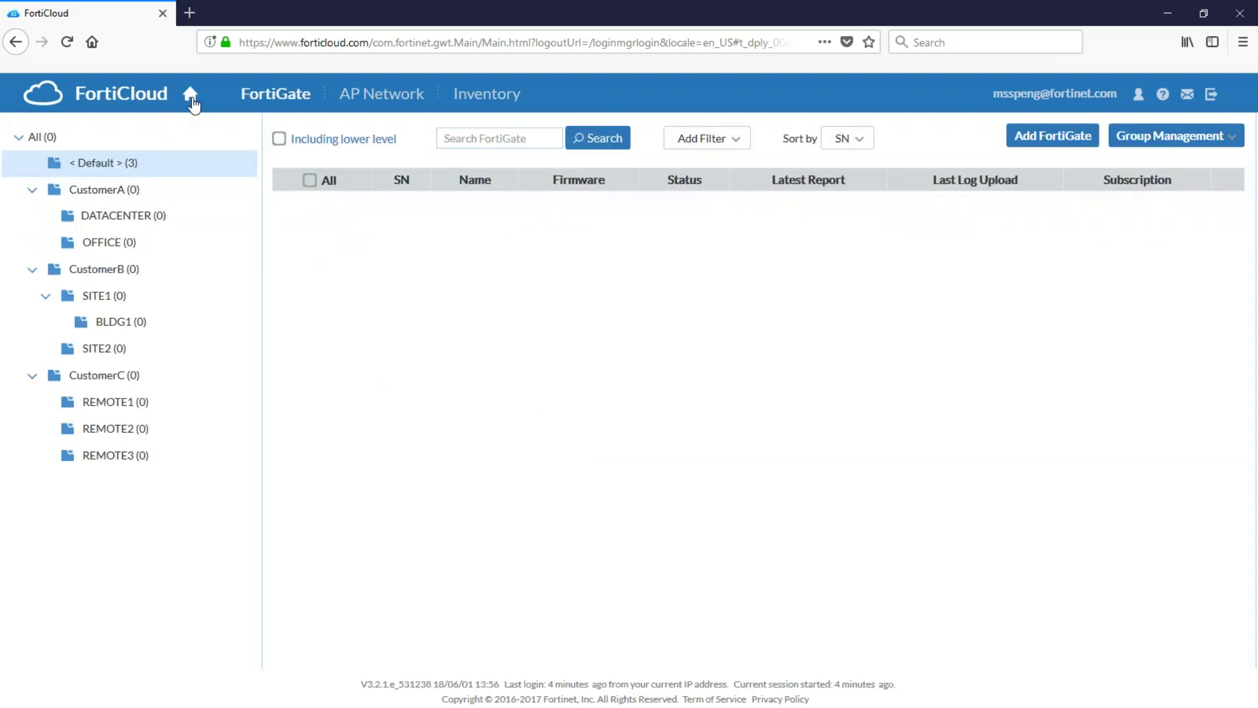